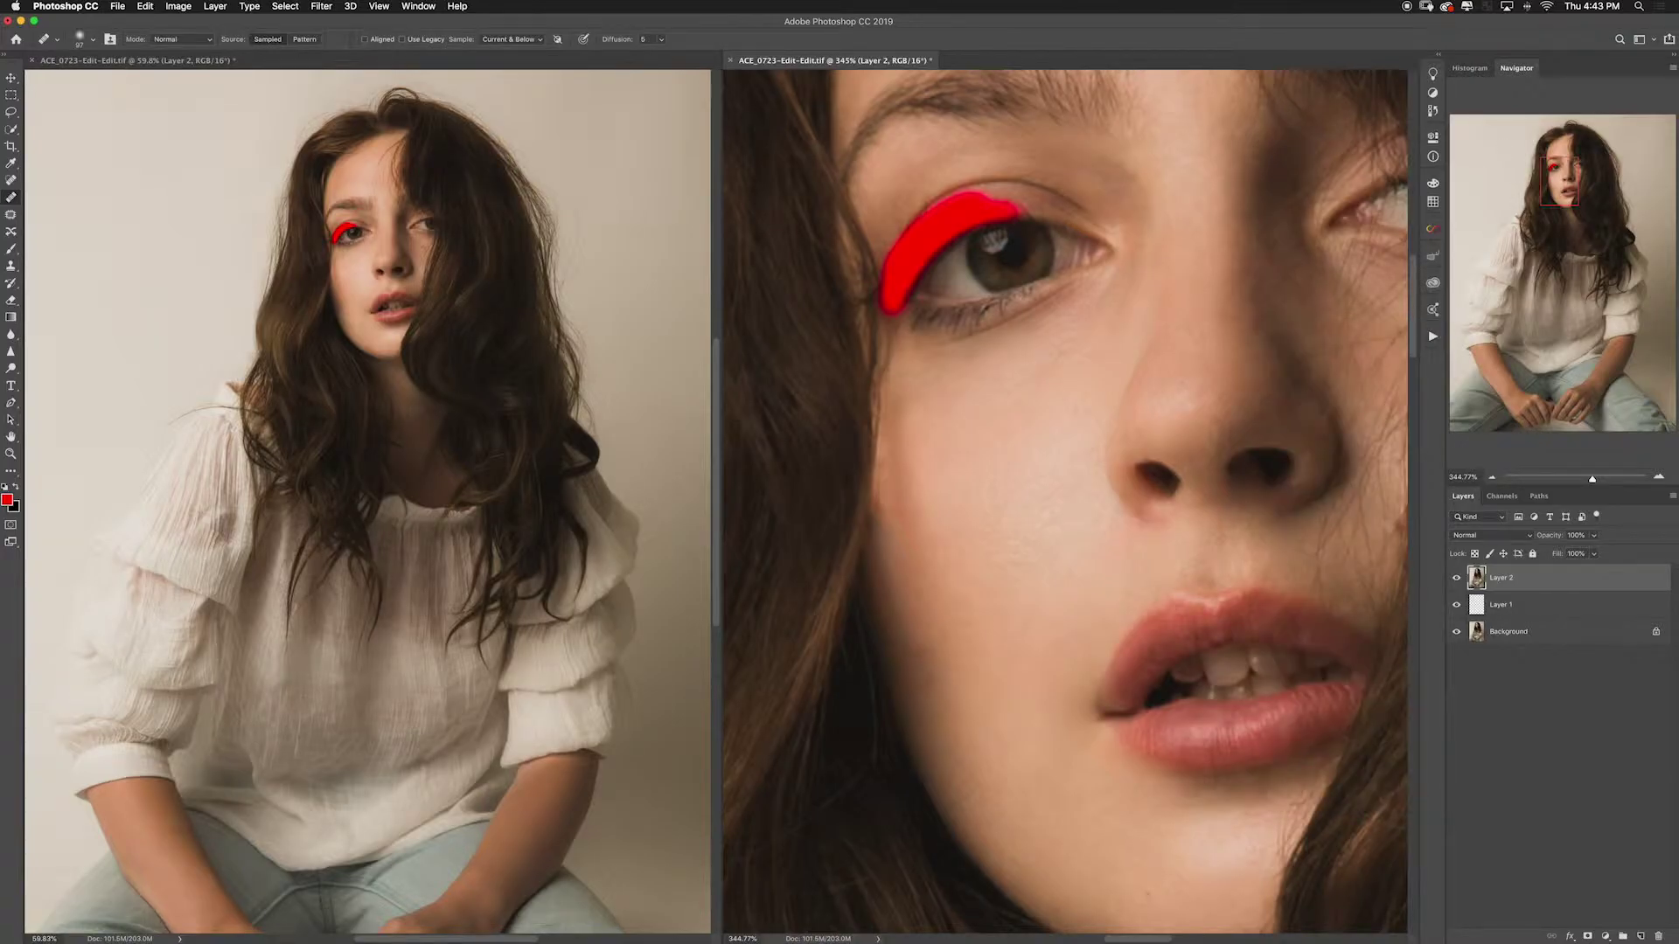
# Step: Look through the View and Window menus, then bring up the Actions panel with its action sets
pyautogui.click(375, 5)
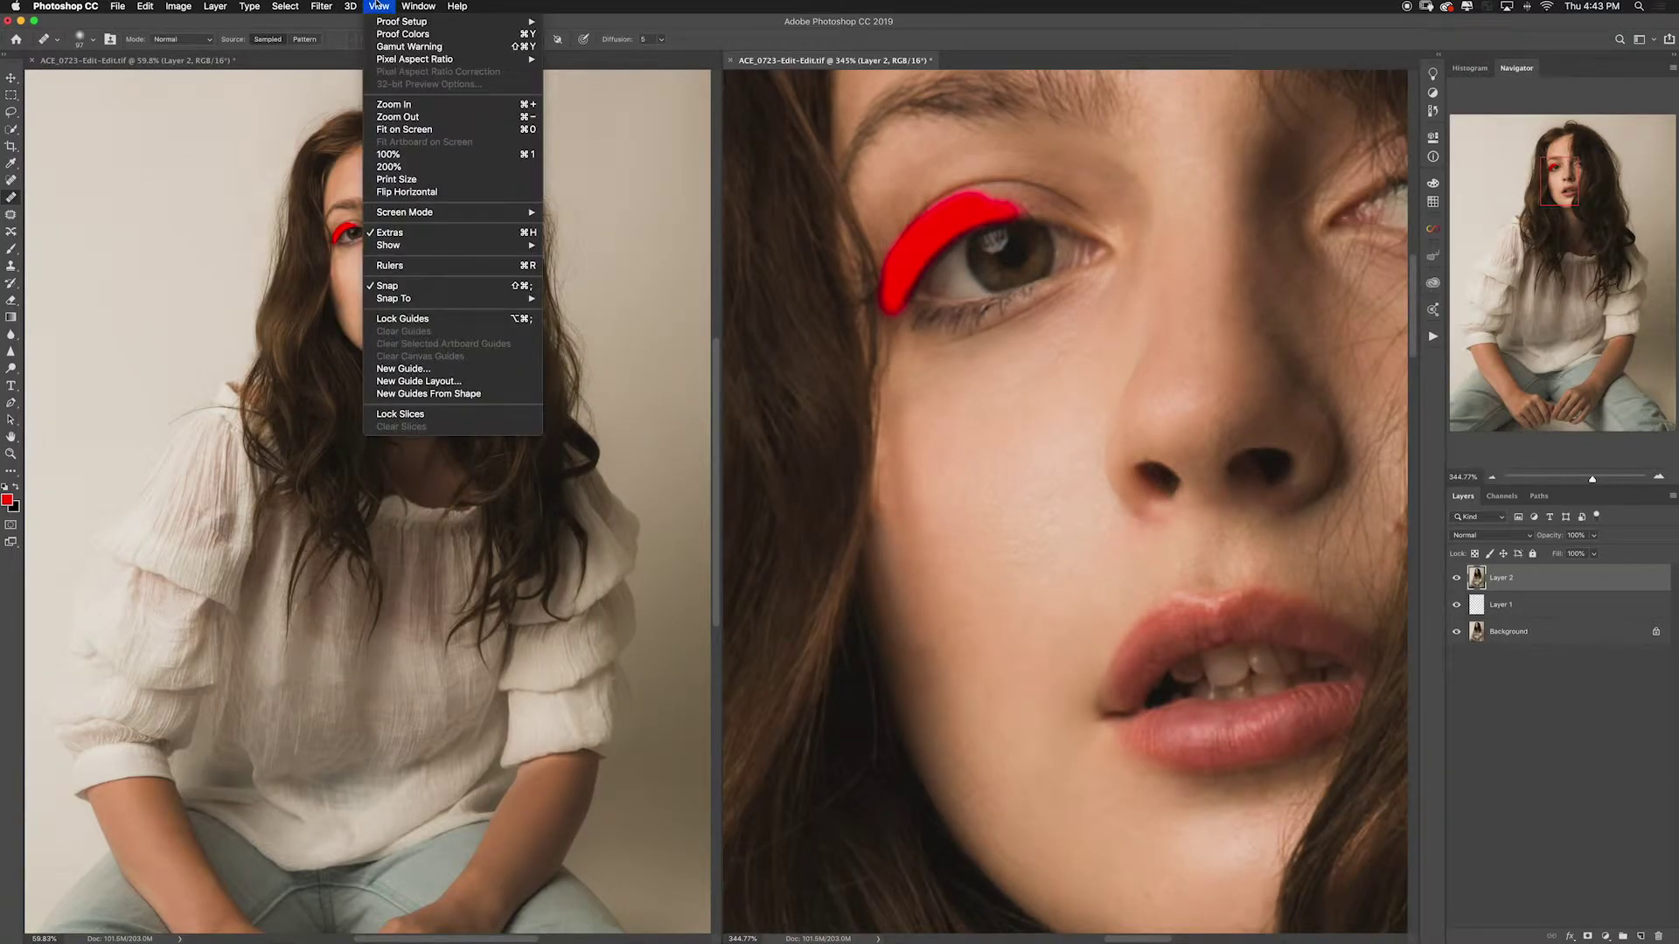
pyautogui.moveTo(419, 6)
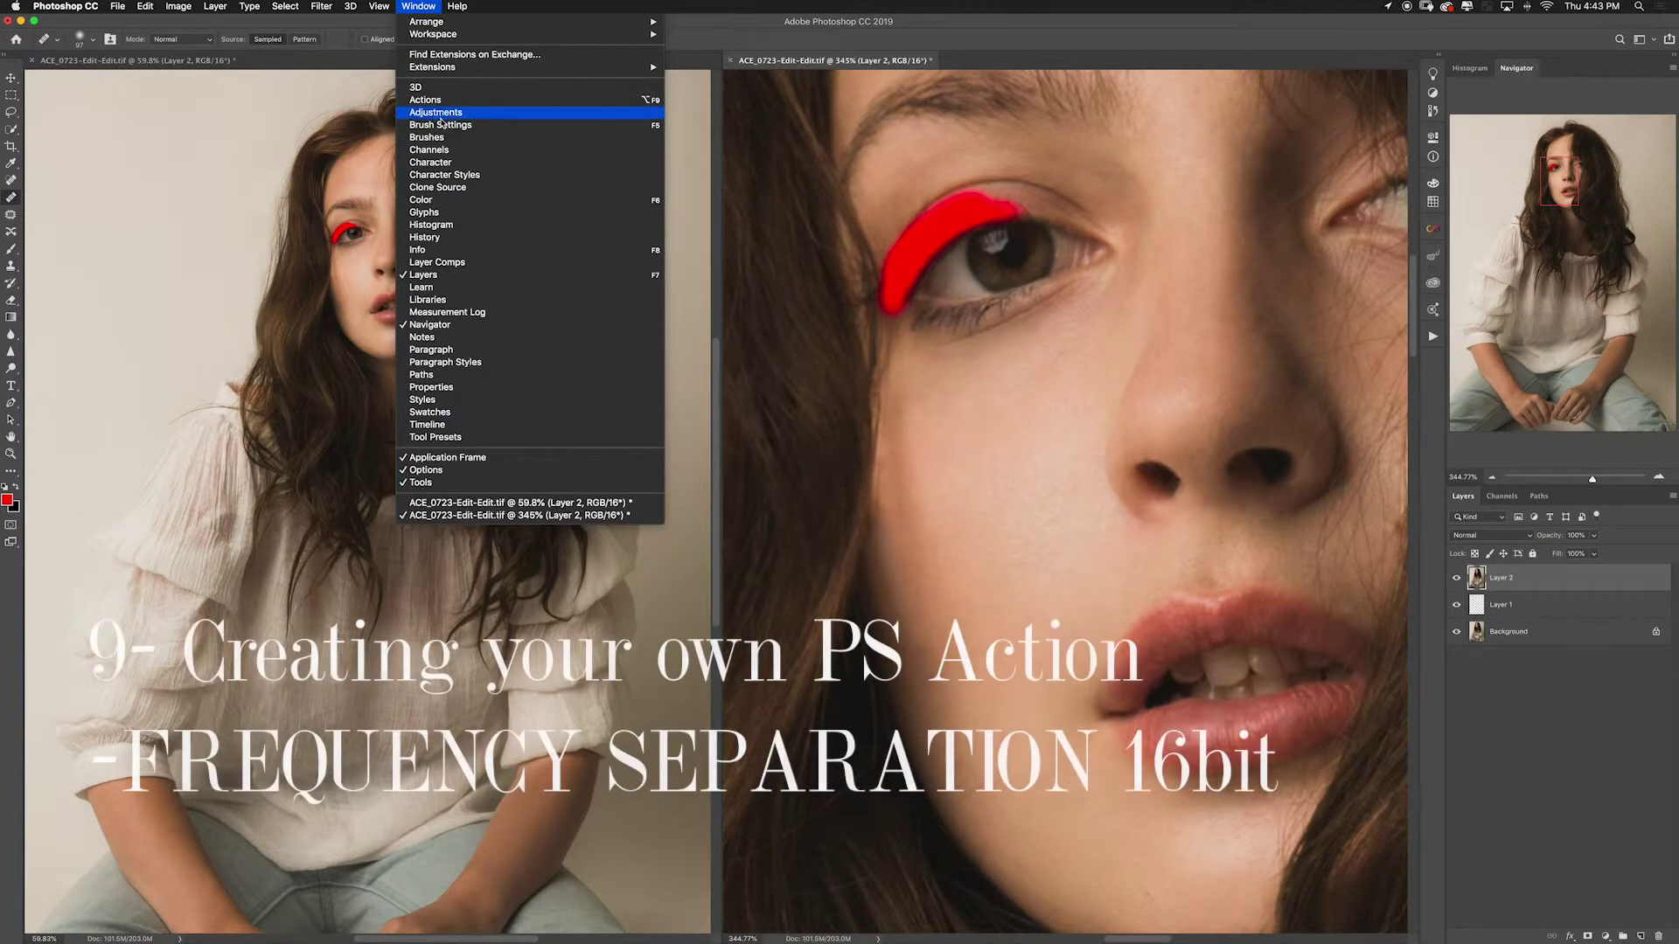
pyautogui.click(1427, 368)
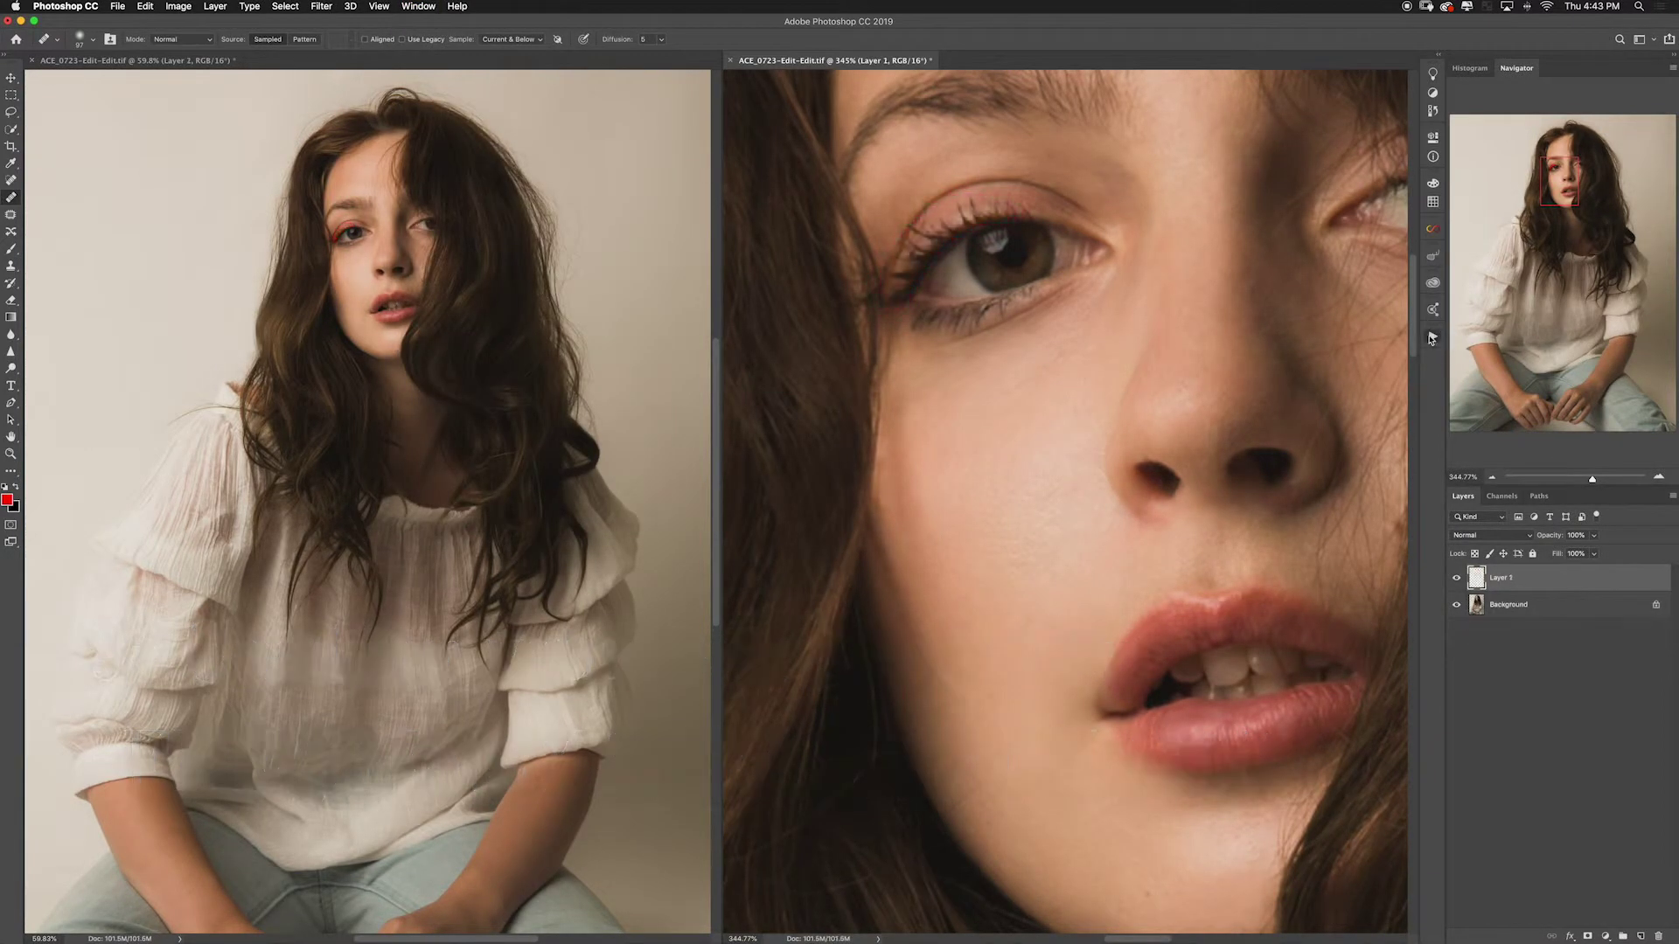
pyautogui.click(1432, 337)
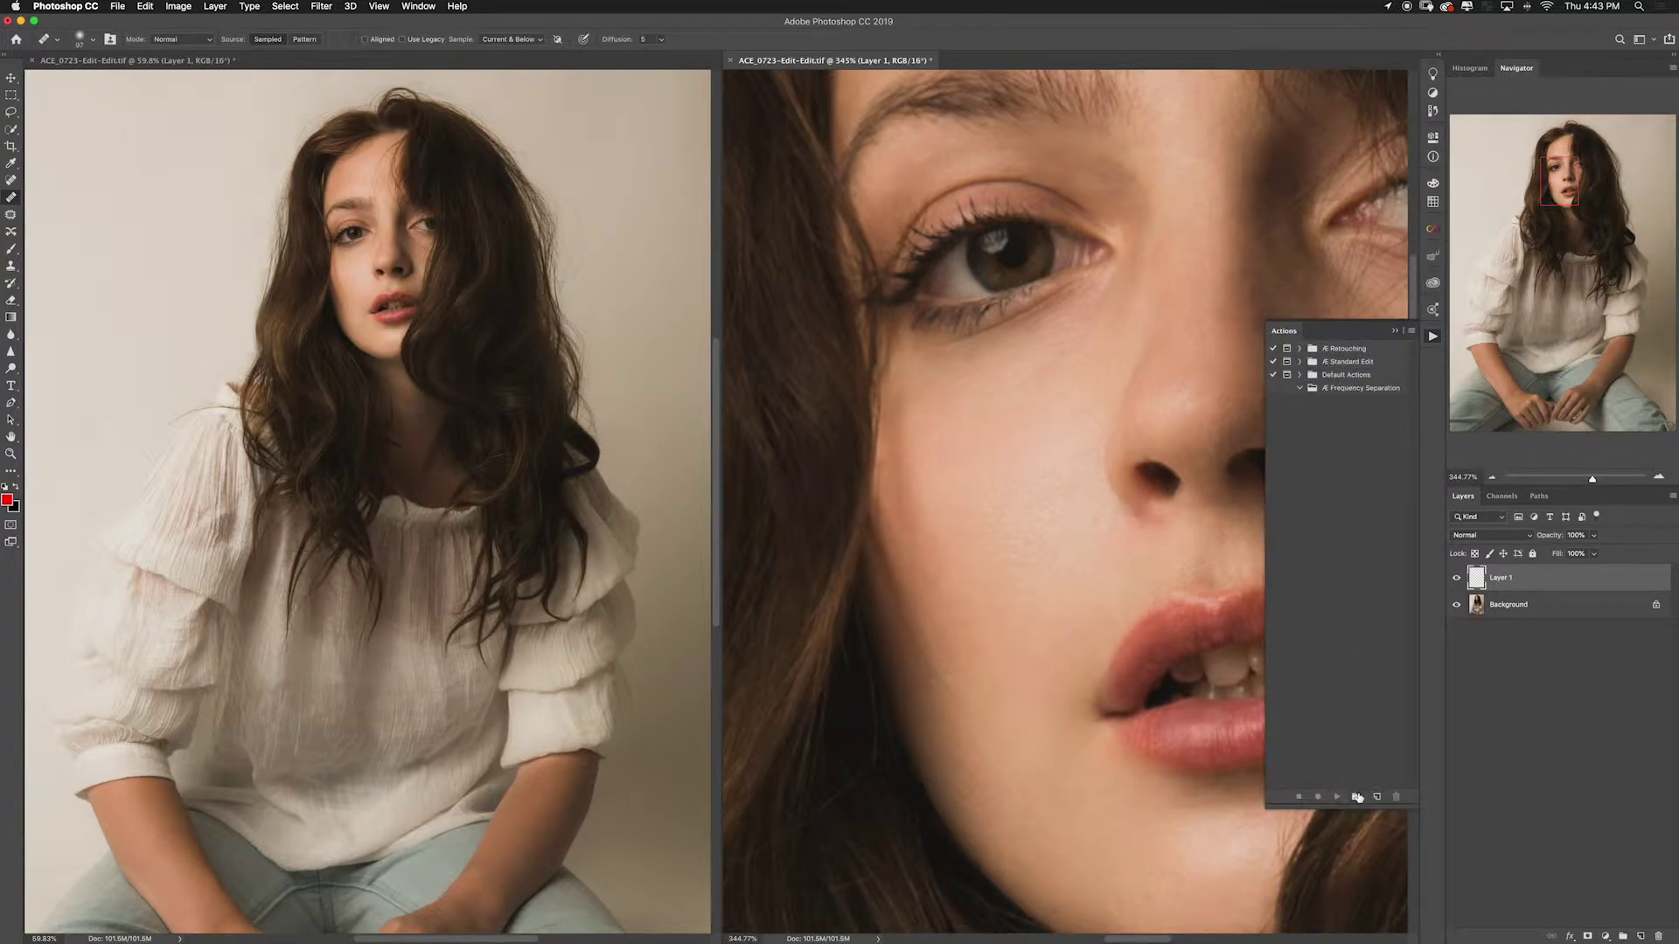
# Step: Start recording a new 'Frequency Separation 16bit' action in the Frequency Separation set, adding an empty layer
pyautogui.click(1347, 392)
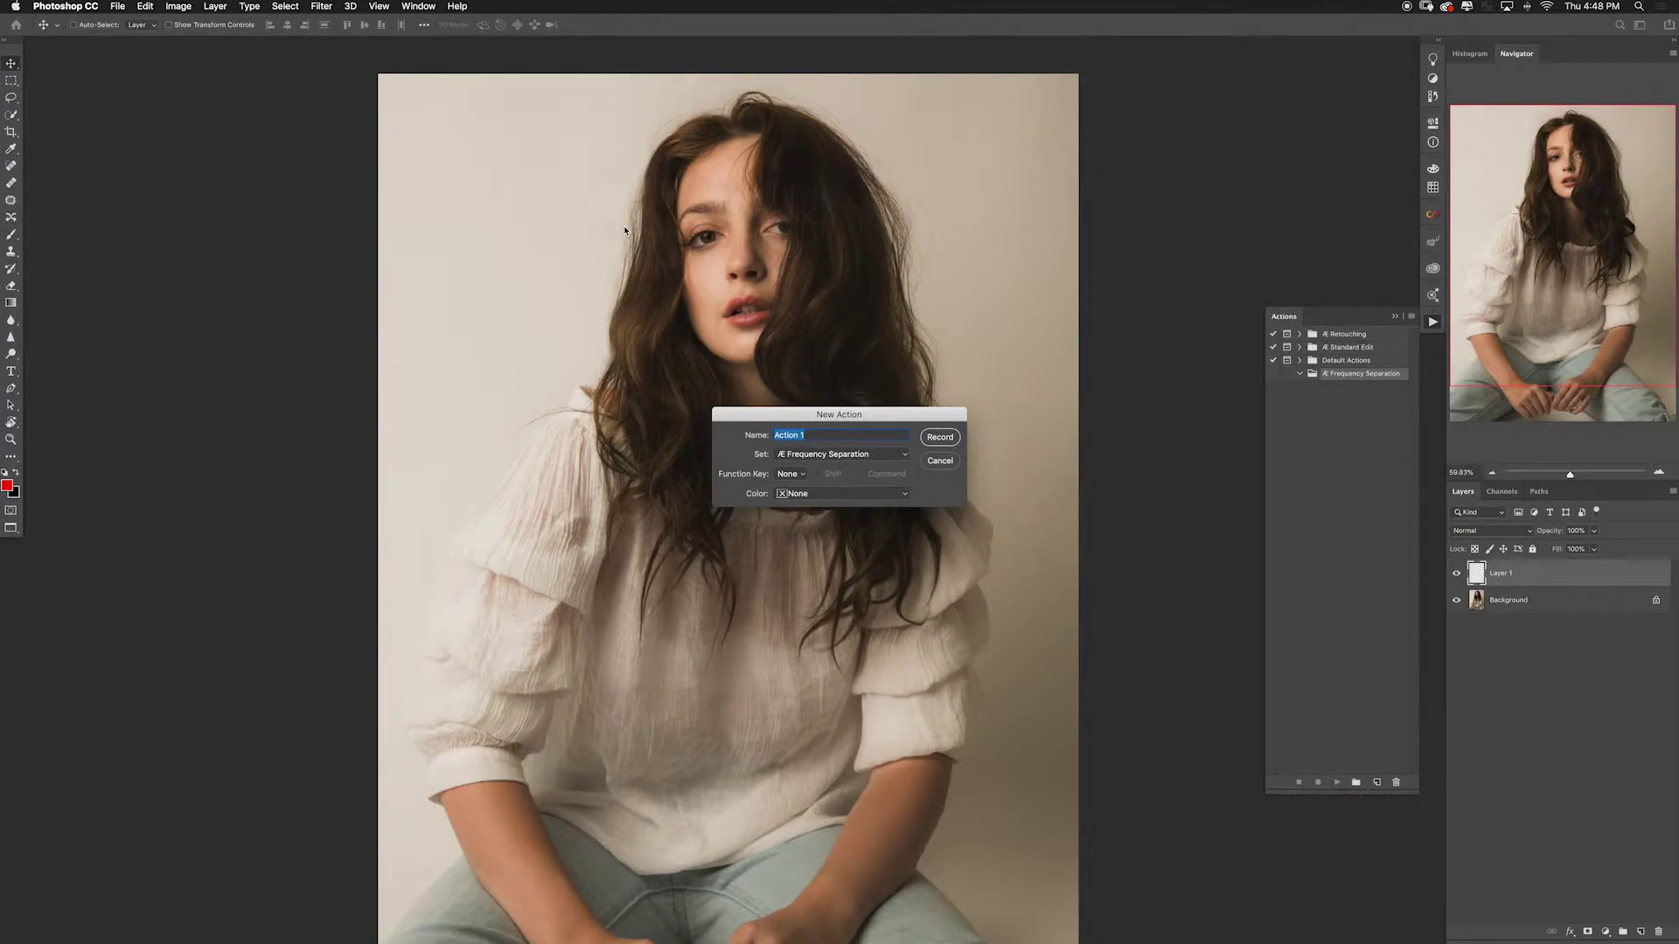
pyautogui.write('Frequency Separation 16bit')
pyautogui.press('Return')
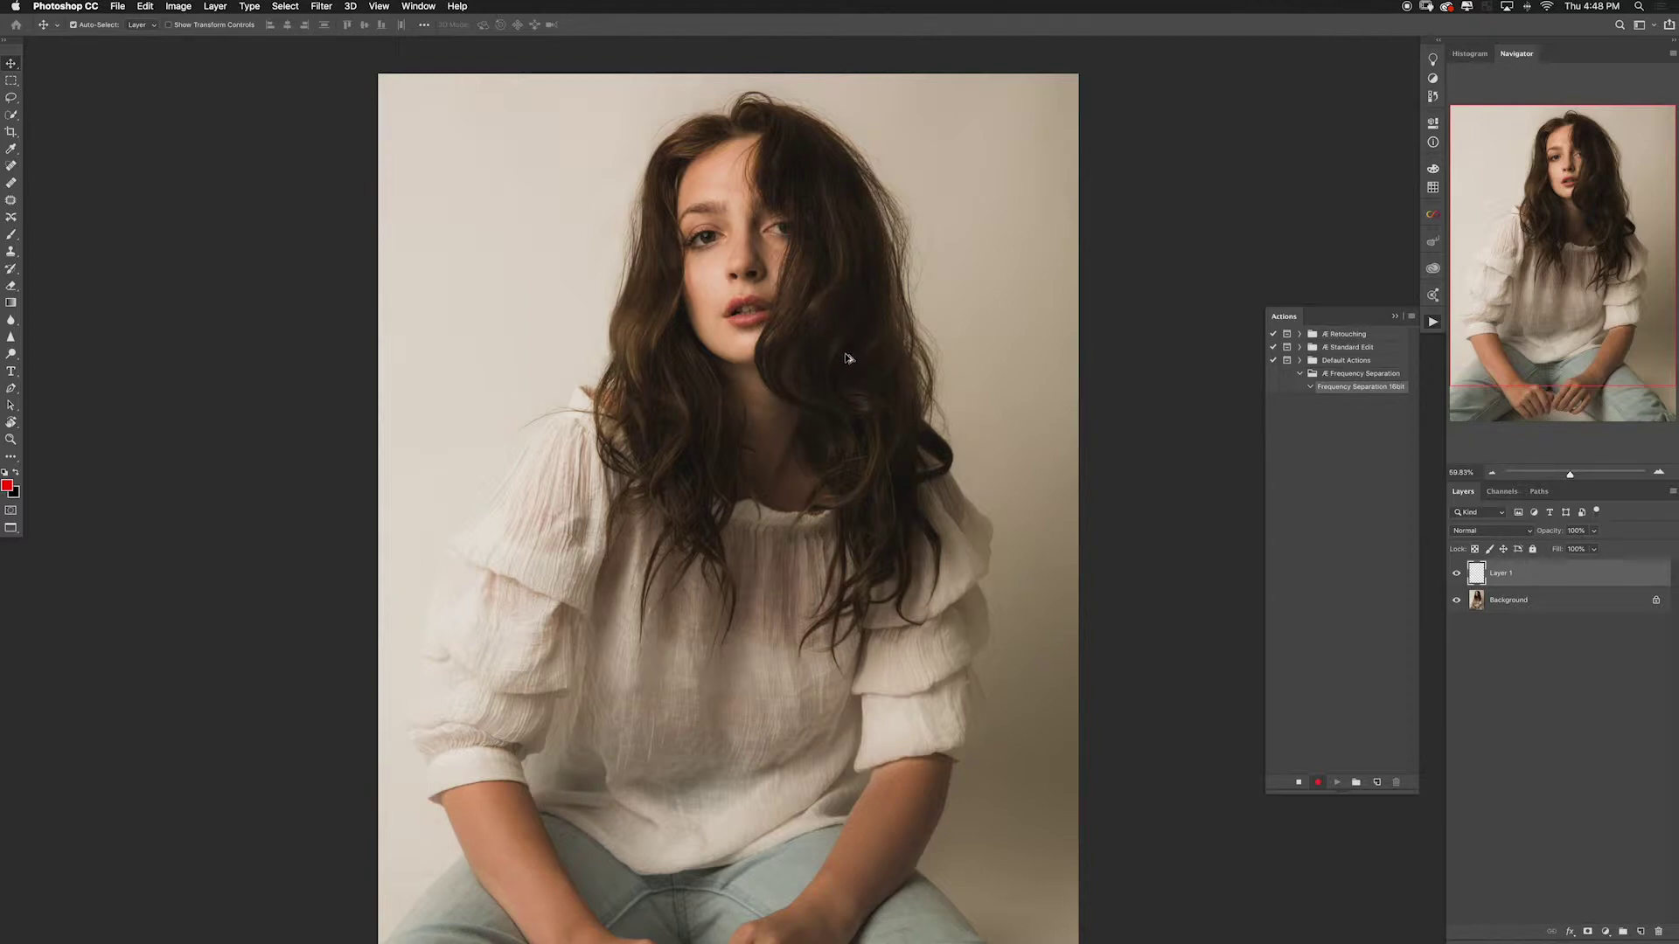
pyautogui.press('super+shift+alt+n')
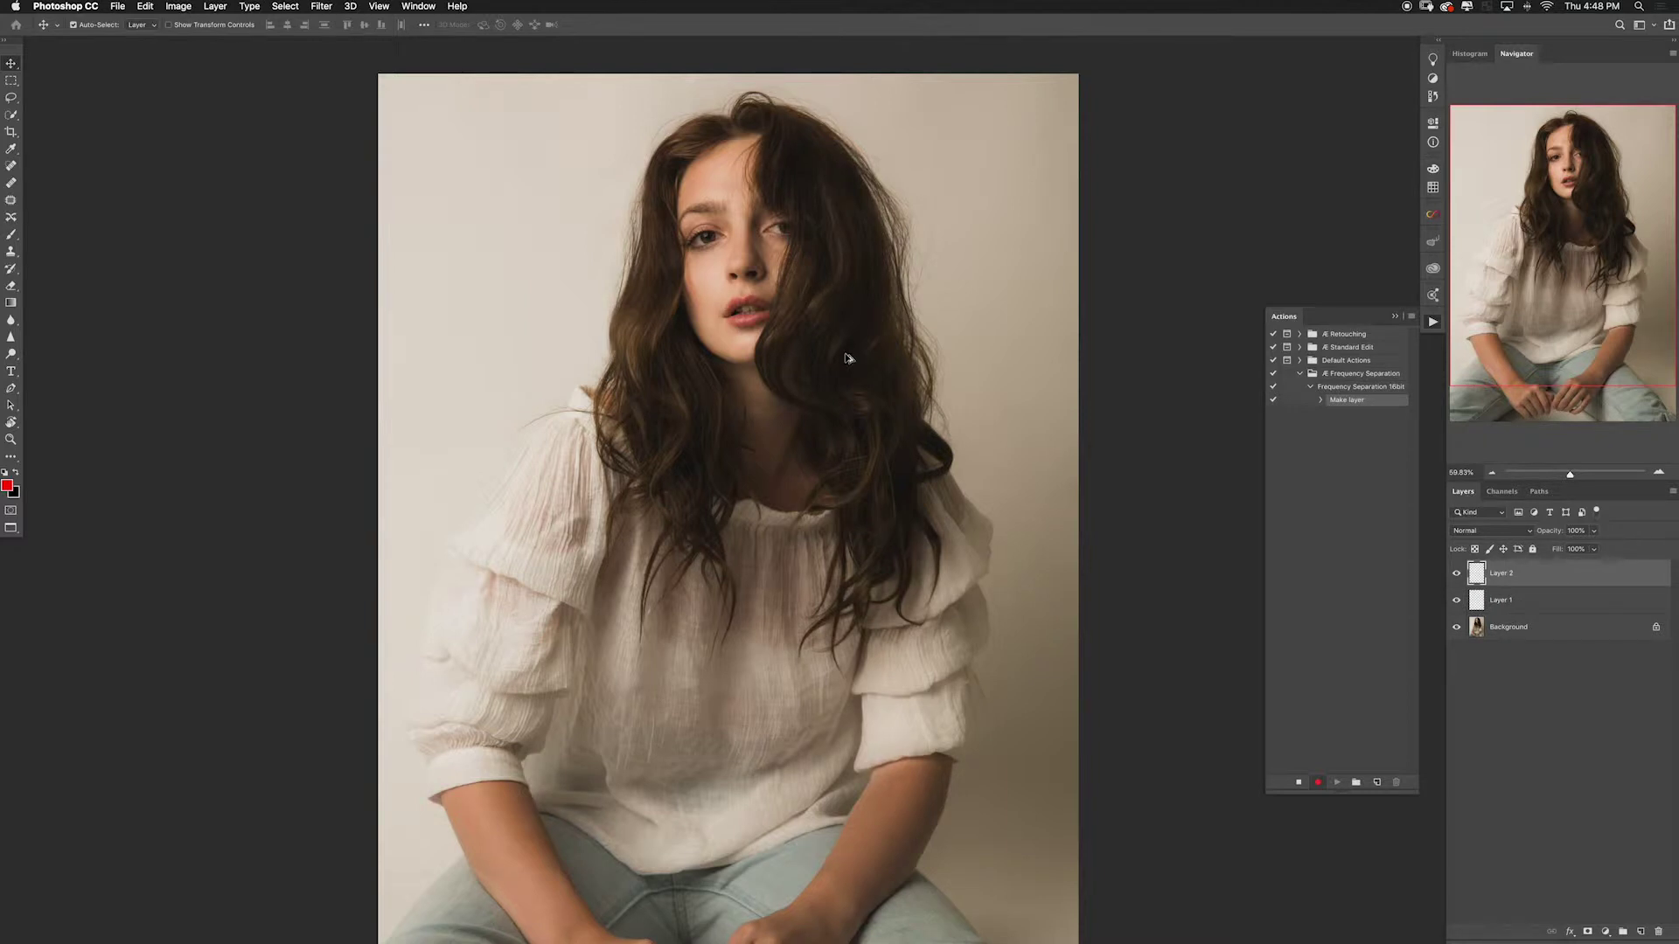
# Step: Stamp a merged copy into the new layer, name it 'AE Low Frequency', and add another empty layer
pyautogui.press('super+alt+shift+e')
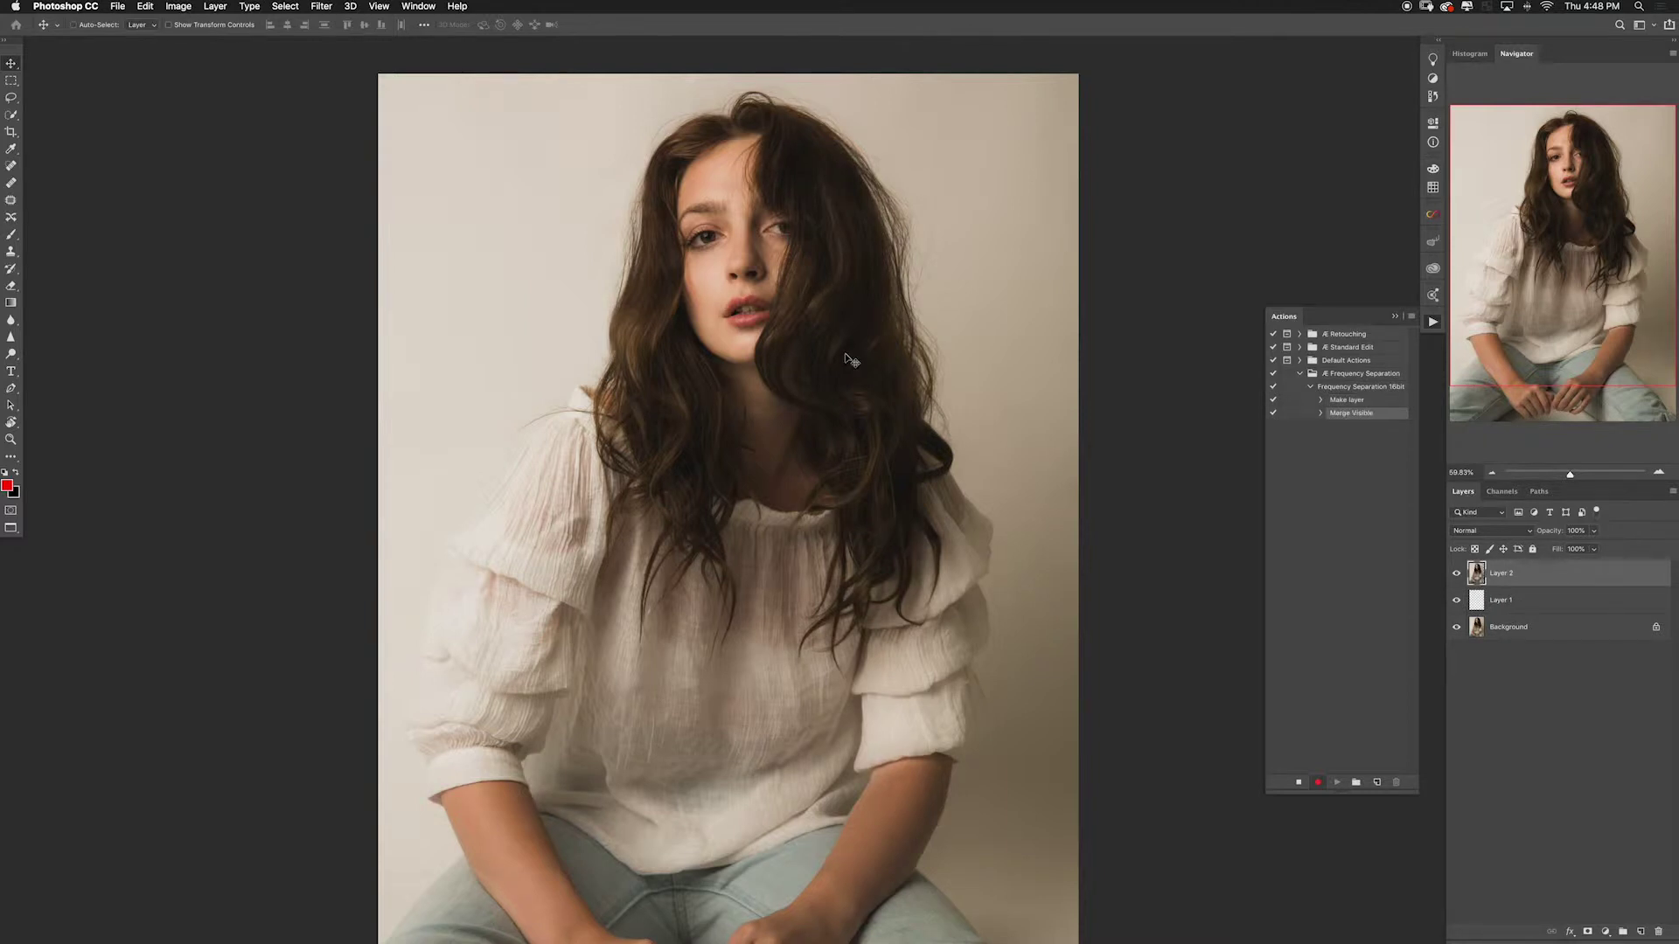
pyautogui.doubleClick(1509, 577)
pyautogui.write('AE Low Frequency')
pyautogui.press('Return')
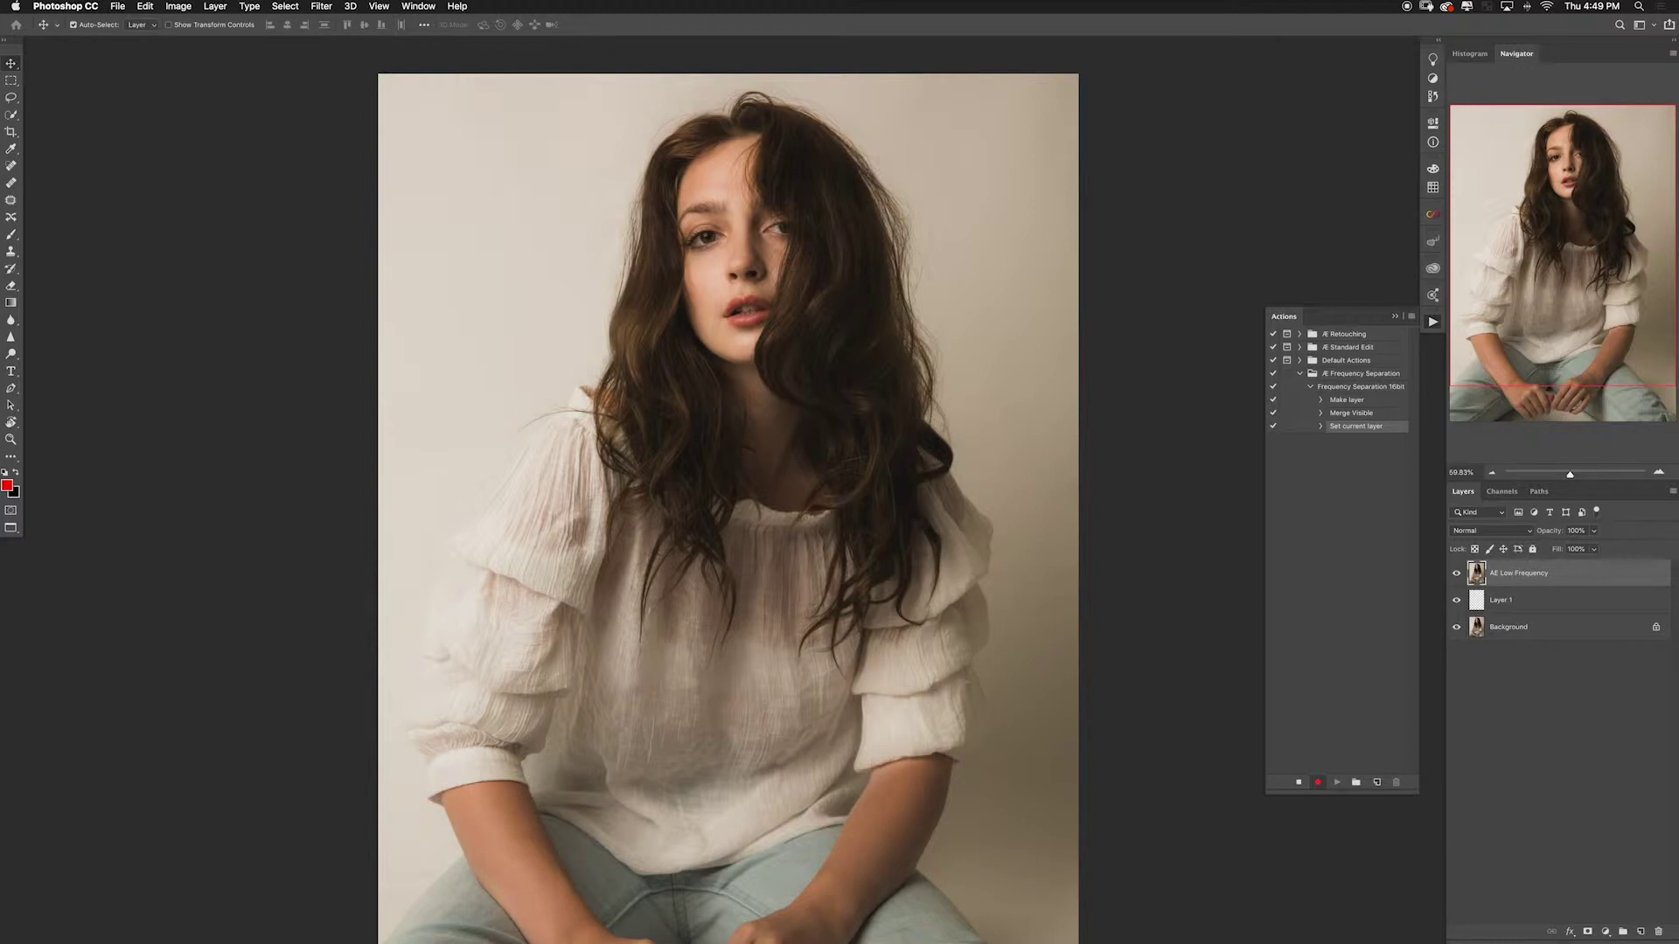
pyautogui.press('super+alt+shift+n')
# Step: Stamp a second merged copy into the new layer and name it 'AE High Frequency'
pyautogui.press('super+alt+shift+e')
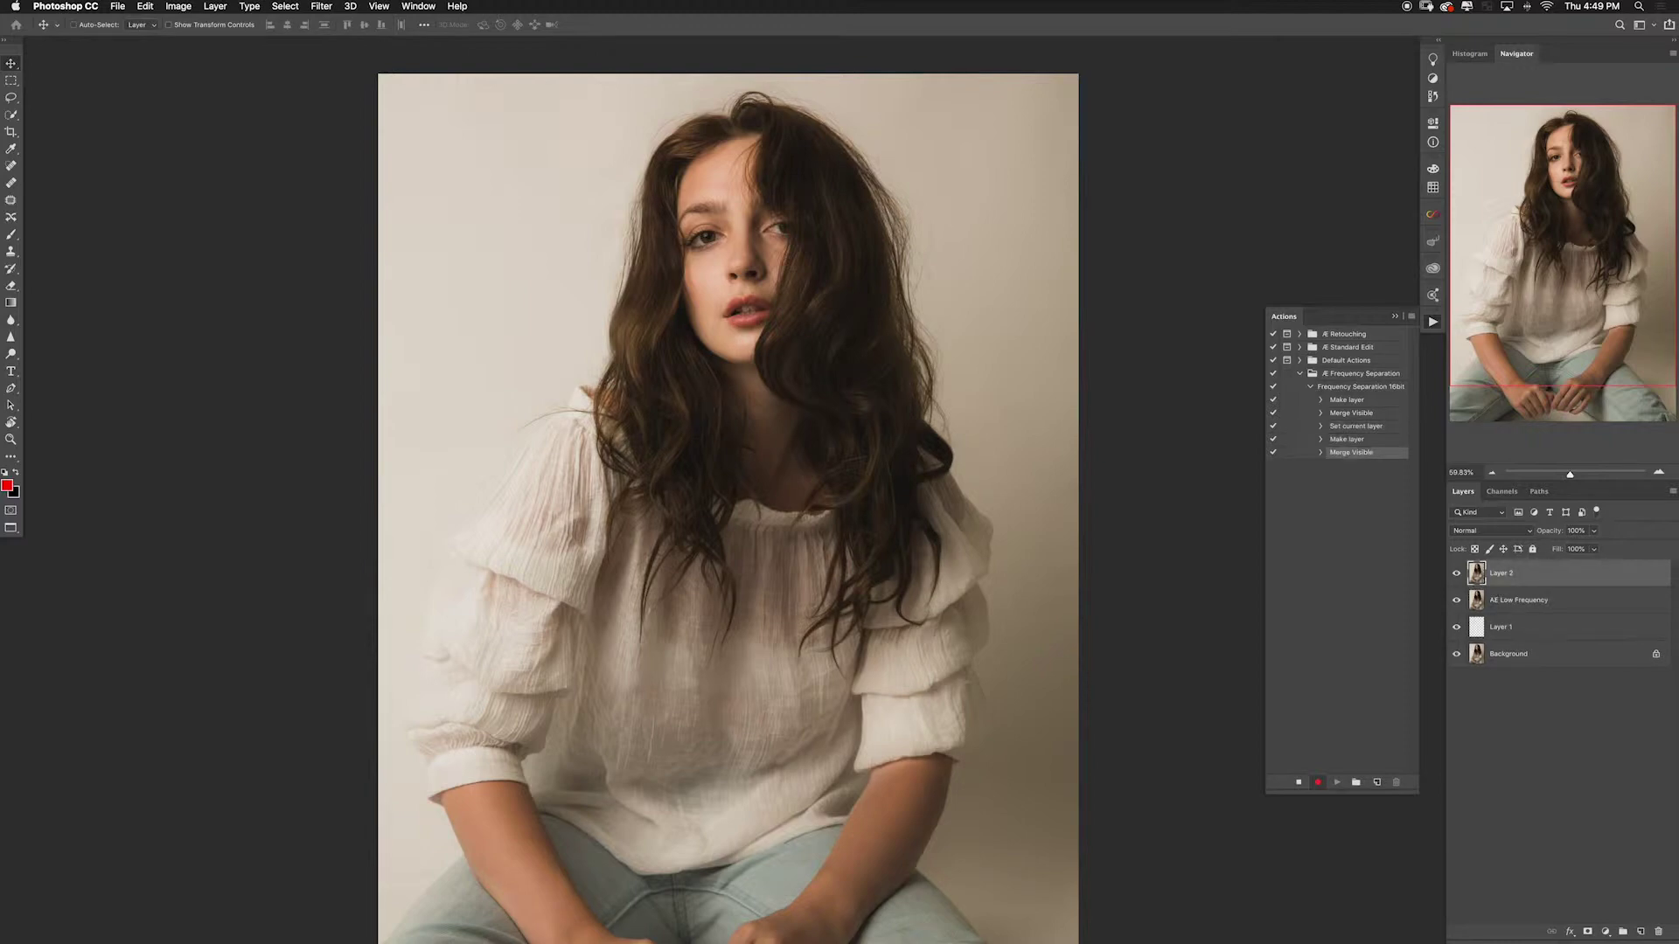
pyautogui.doubleClick(1500, 576)
pyautogui.write('Æ High Frequency')
pyautogui.press('Return')
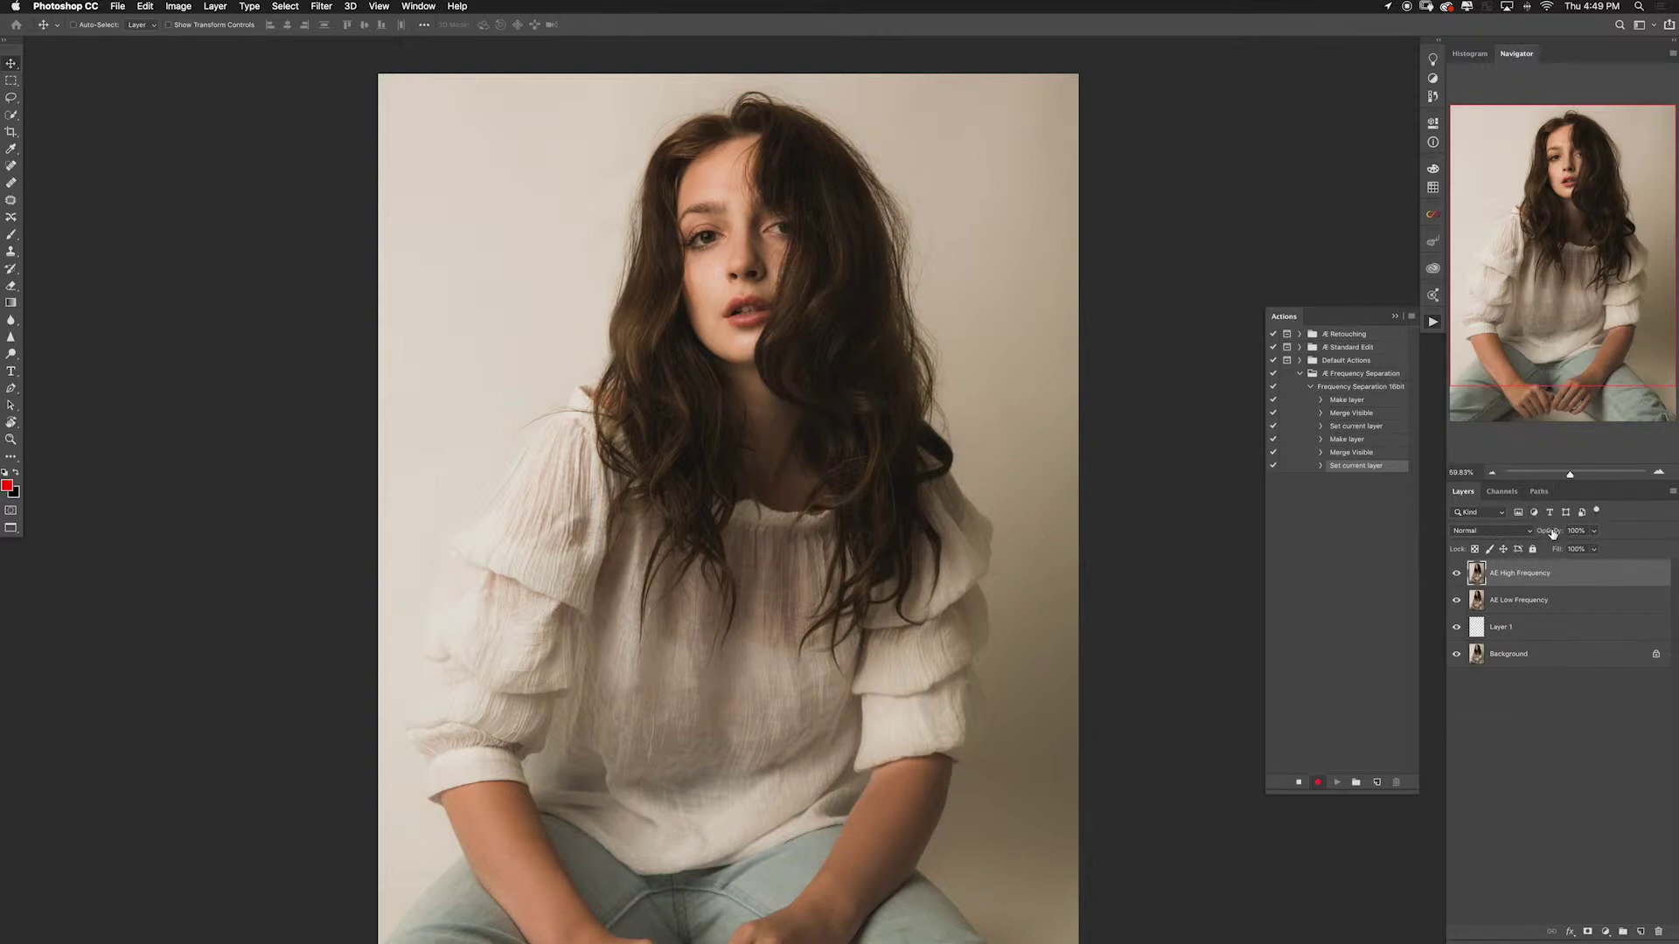
# Step: Drop AE High Frequency's opacity to 0% and select AE Low Frequency for Gaussian Blur
pyautogui.moveTo(1555, 530); pyautogui.dragTo(1418, 536)
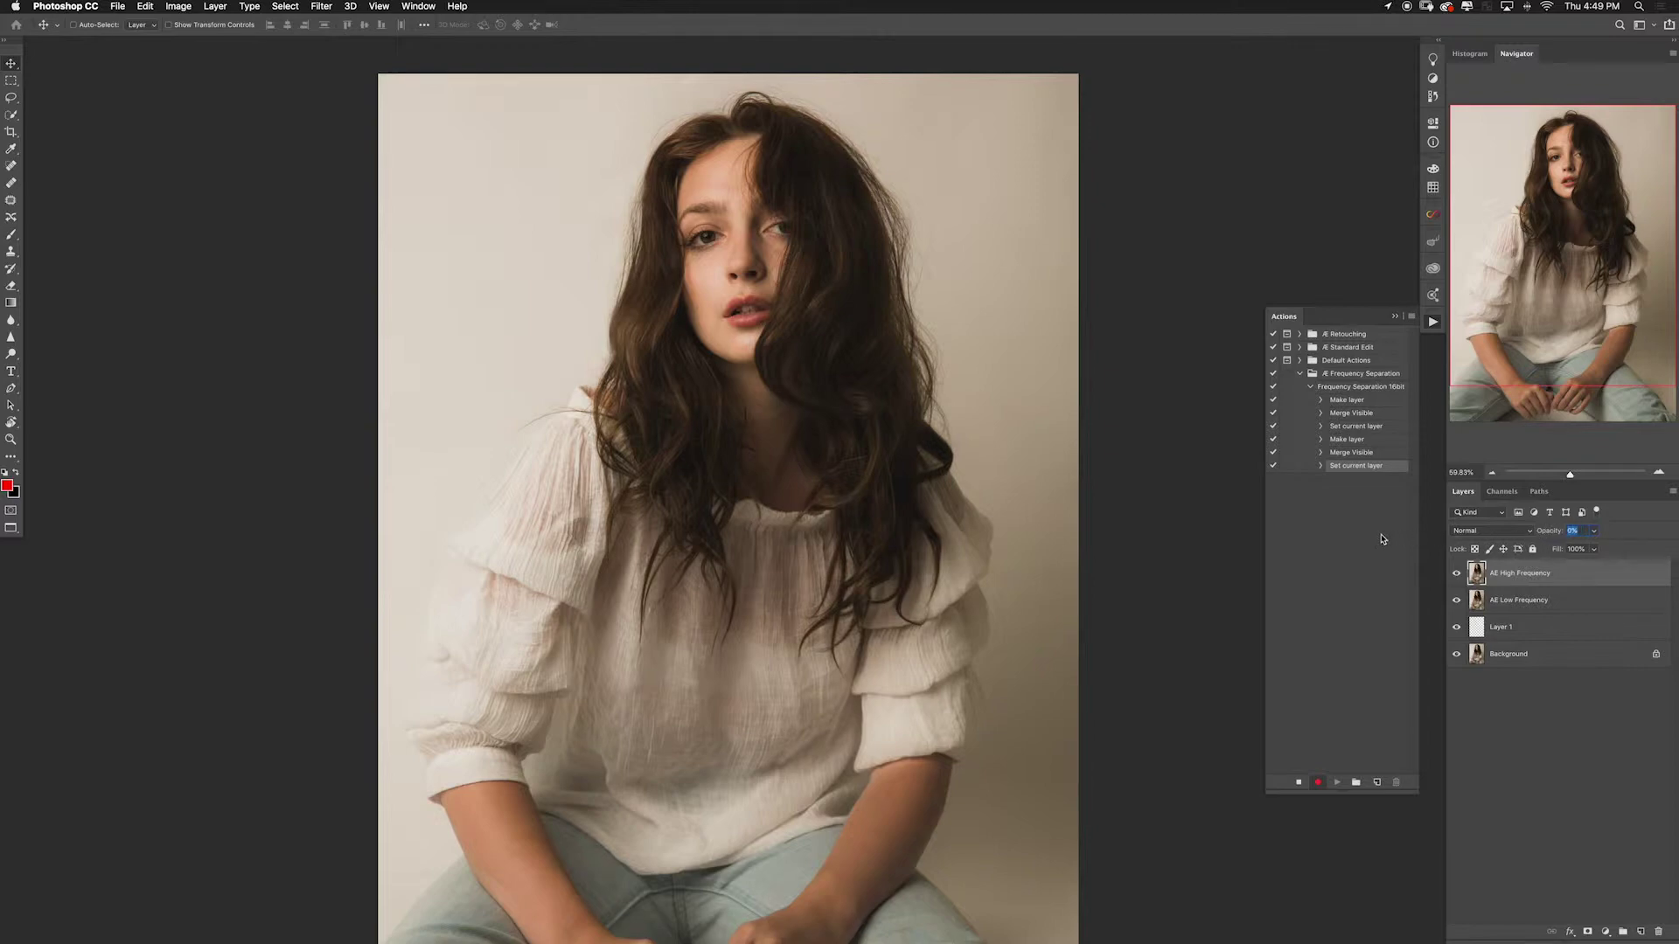
pyautogui.click(1561, 606)
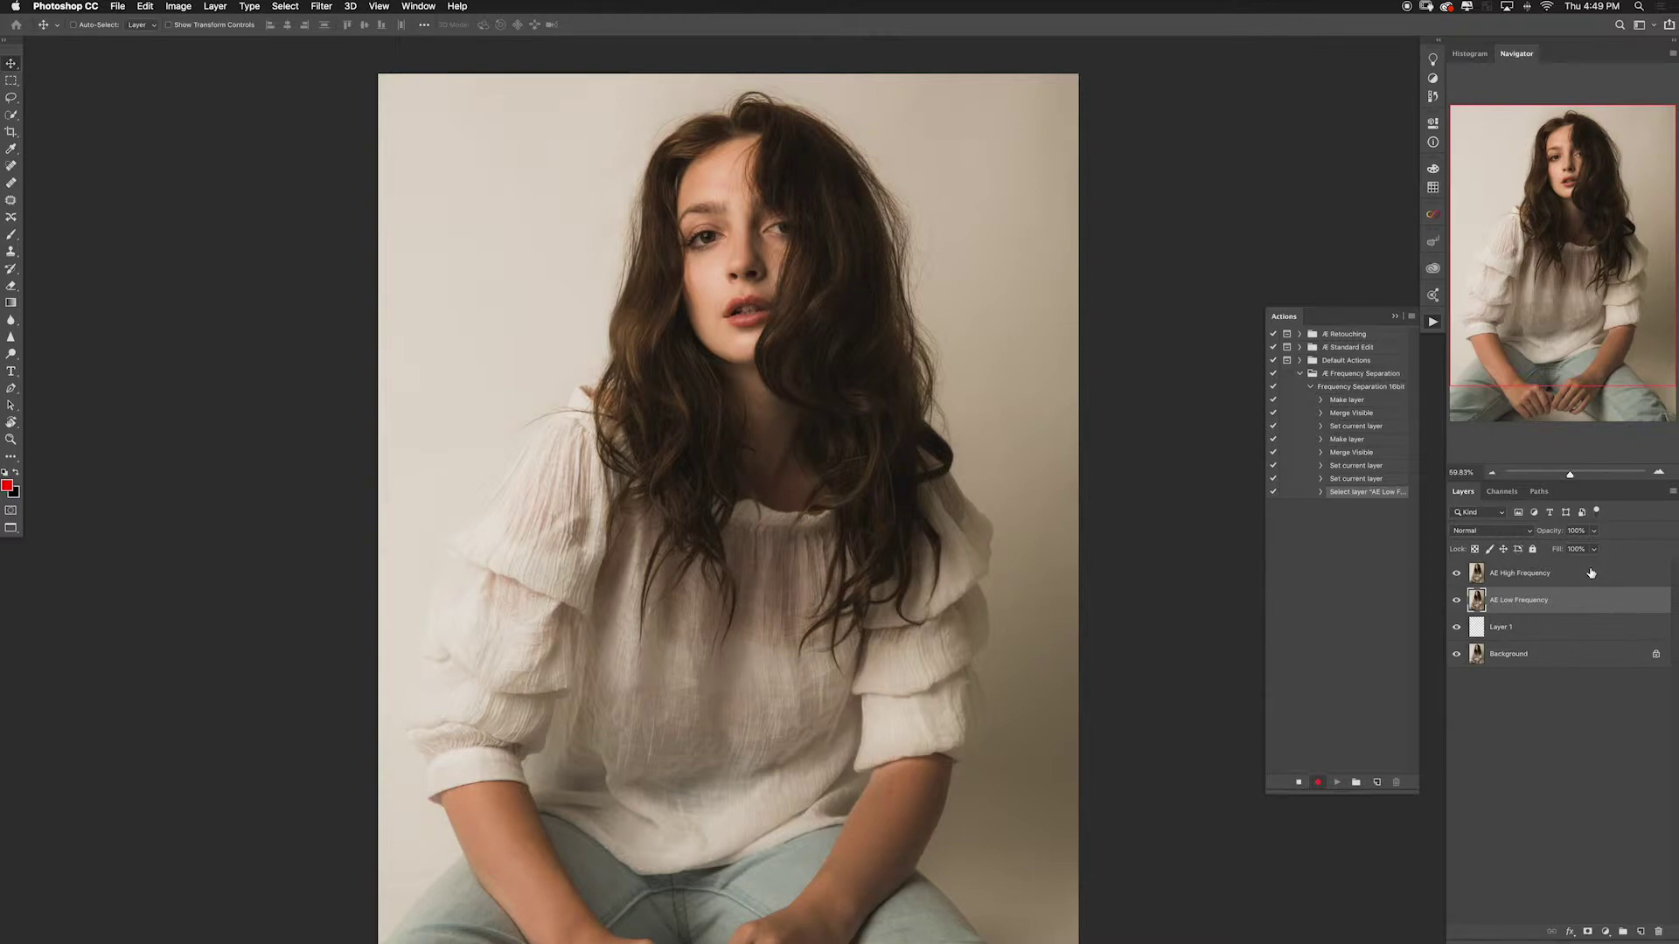
pyautogui.press('super+alt+f')
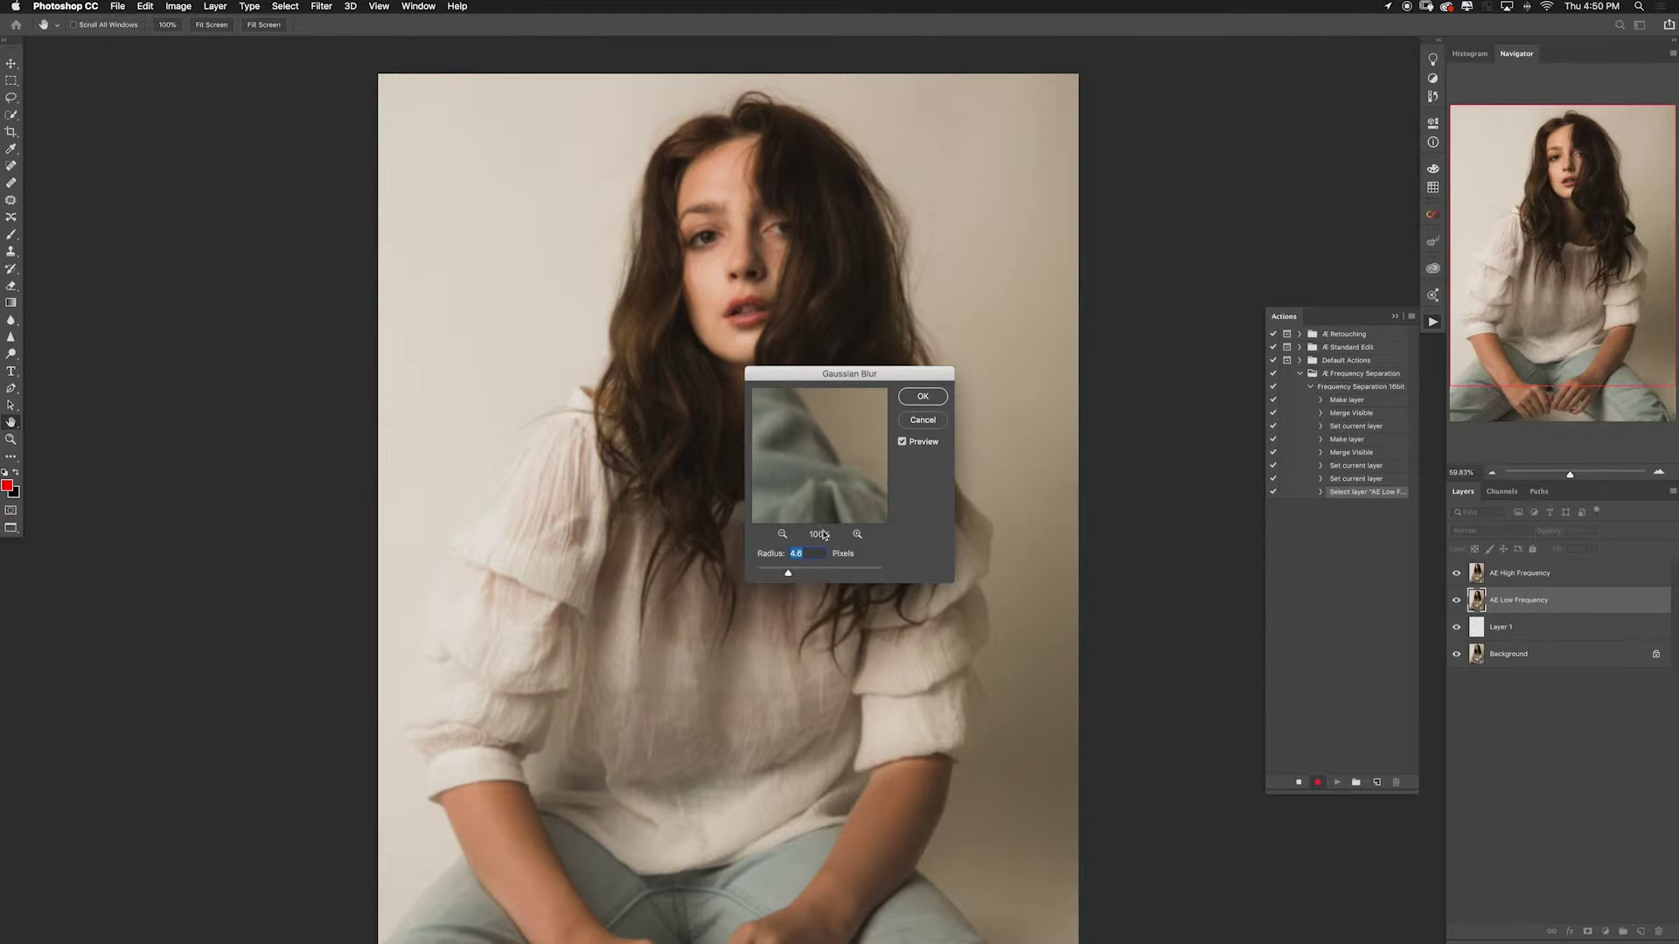
# Step: Apply the 4.6-pixel Gaussian Blur to AE Low Frequency and return AE High Frequency to 100% opacity
pyautogui.click(932, 401)
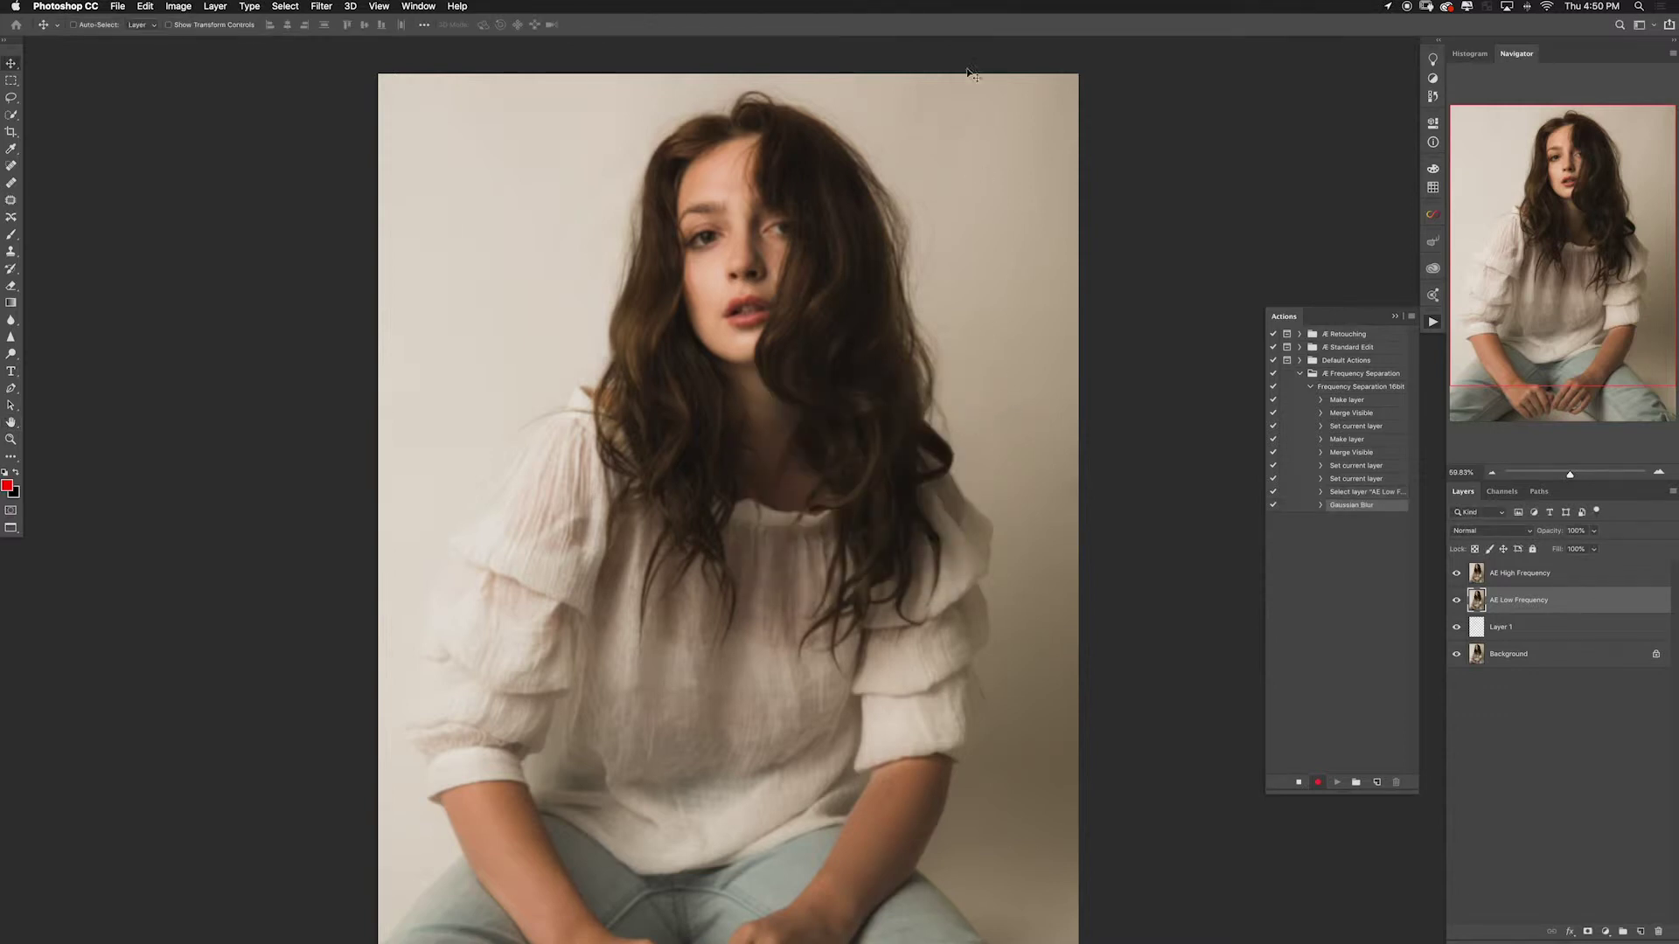
pyautogui.click(1567, 575)
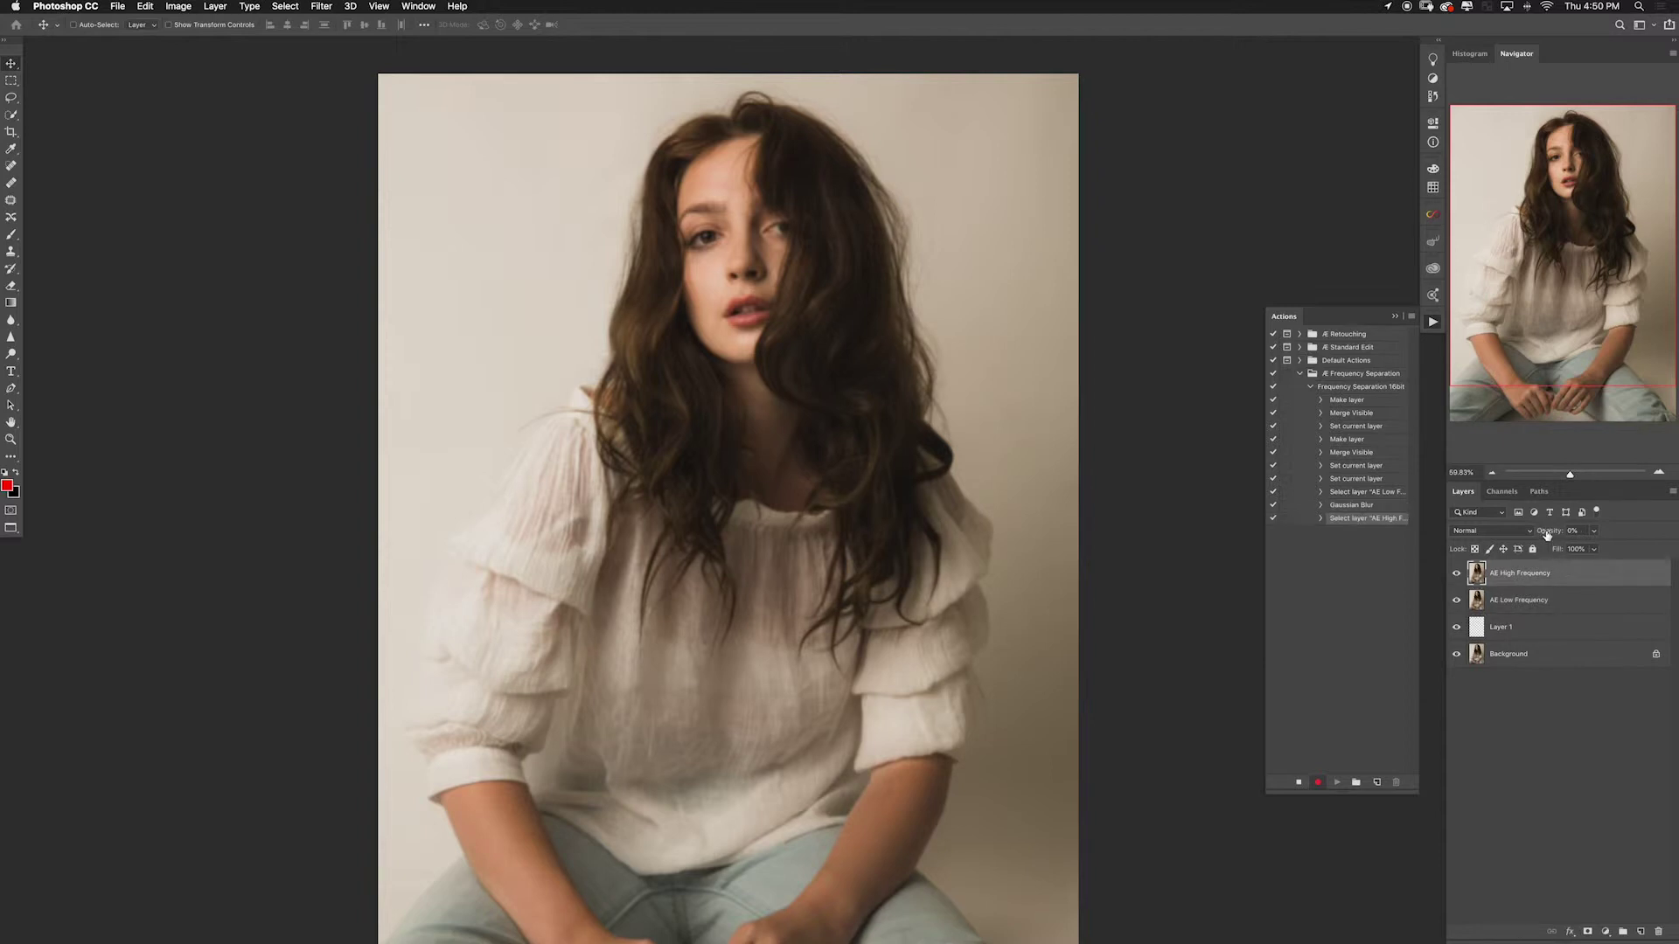
pyautogui.moveTo(1546, 534); pyautogui.dragTo(1583, 534)
pyautogui.press('Return')
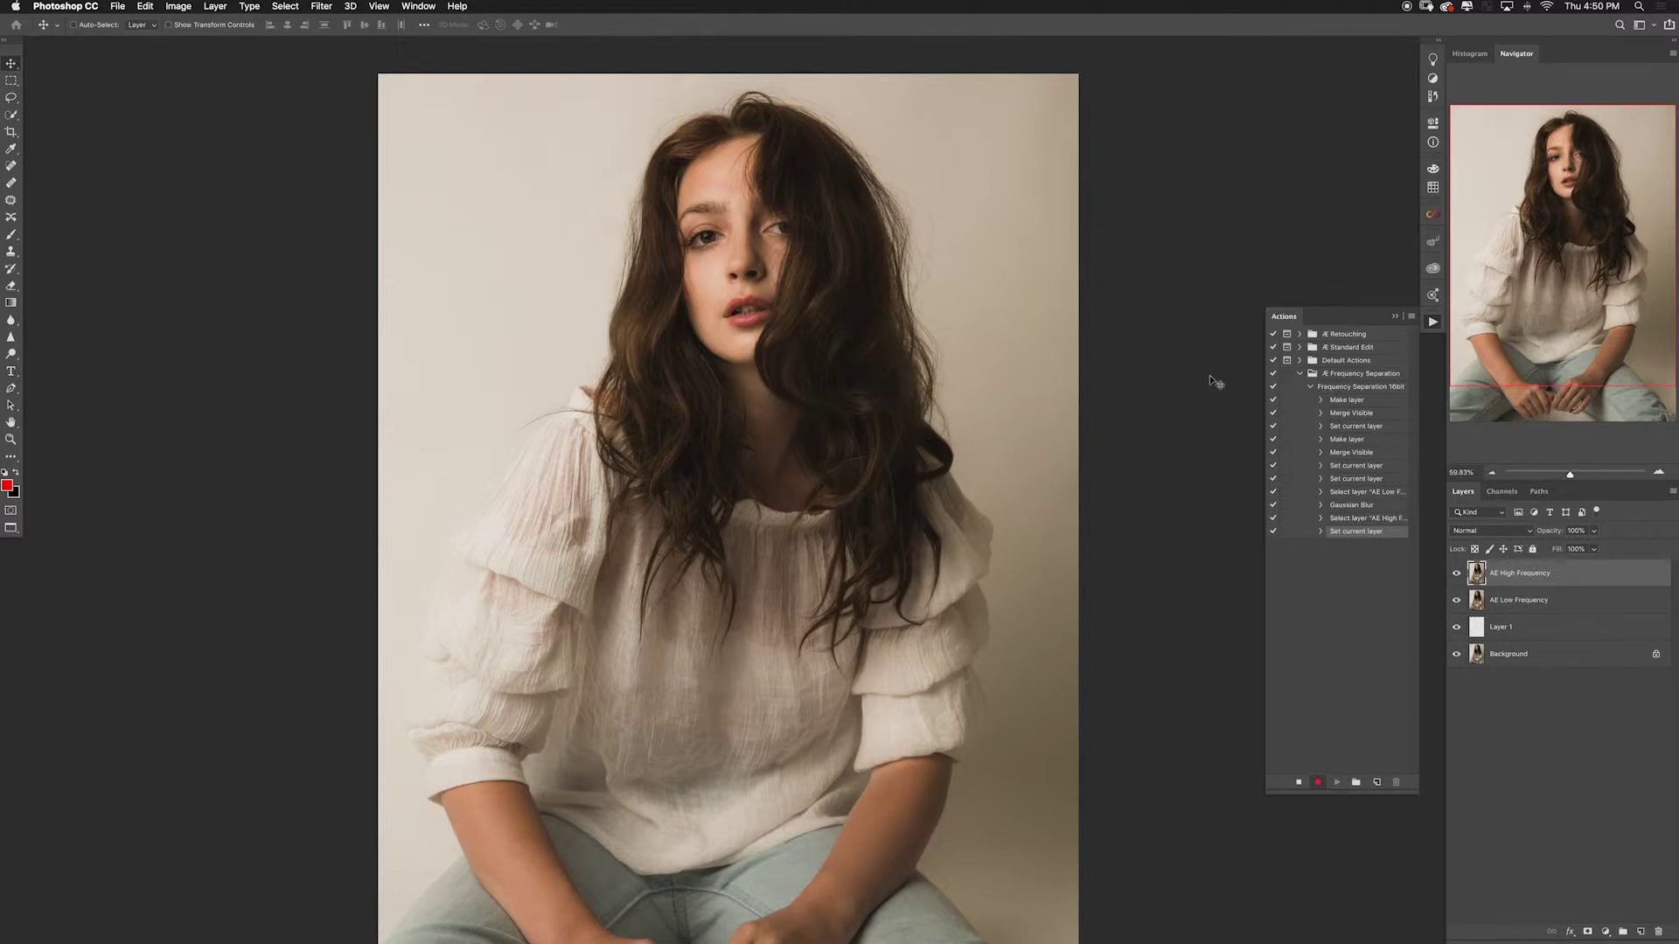
# Step: Apply Image onto AE High Frequency from inverted AE Low Frequency with Add blending, scale 2
pyautogui.click(181, 6)
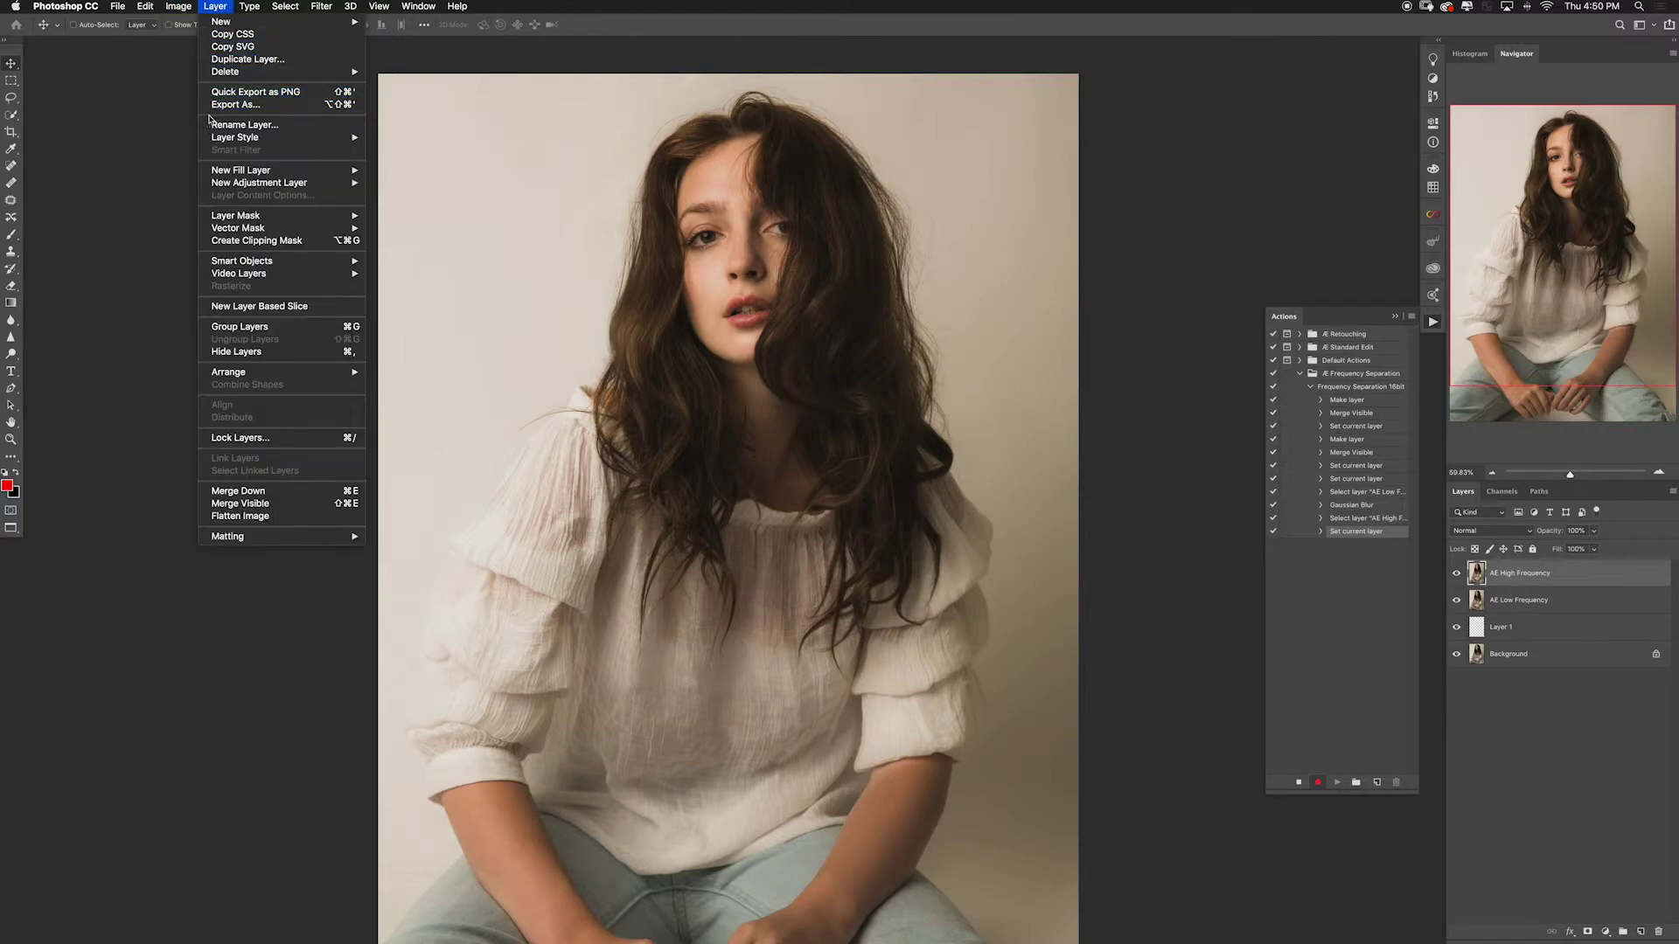
pyautogui.click(194, 204)
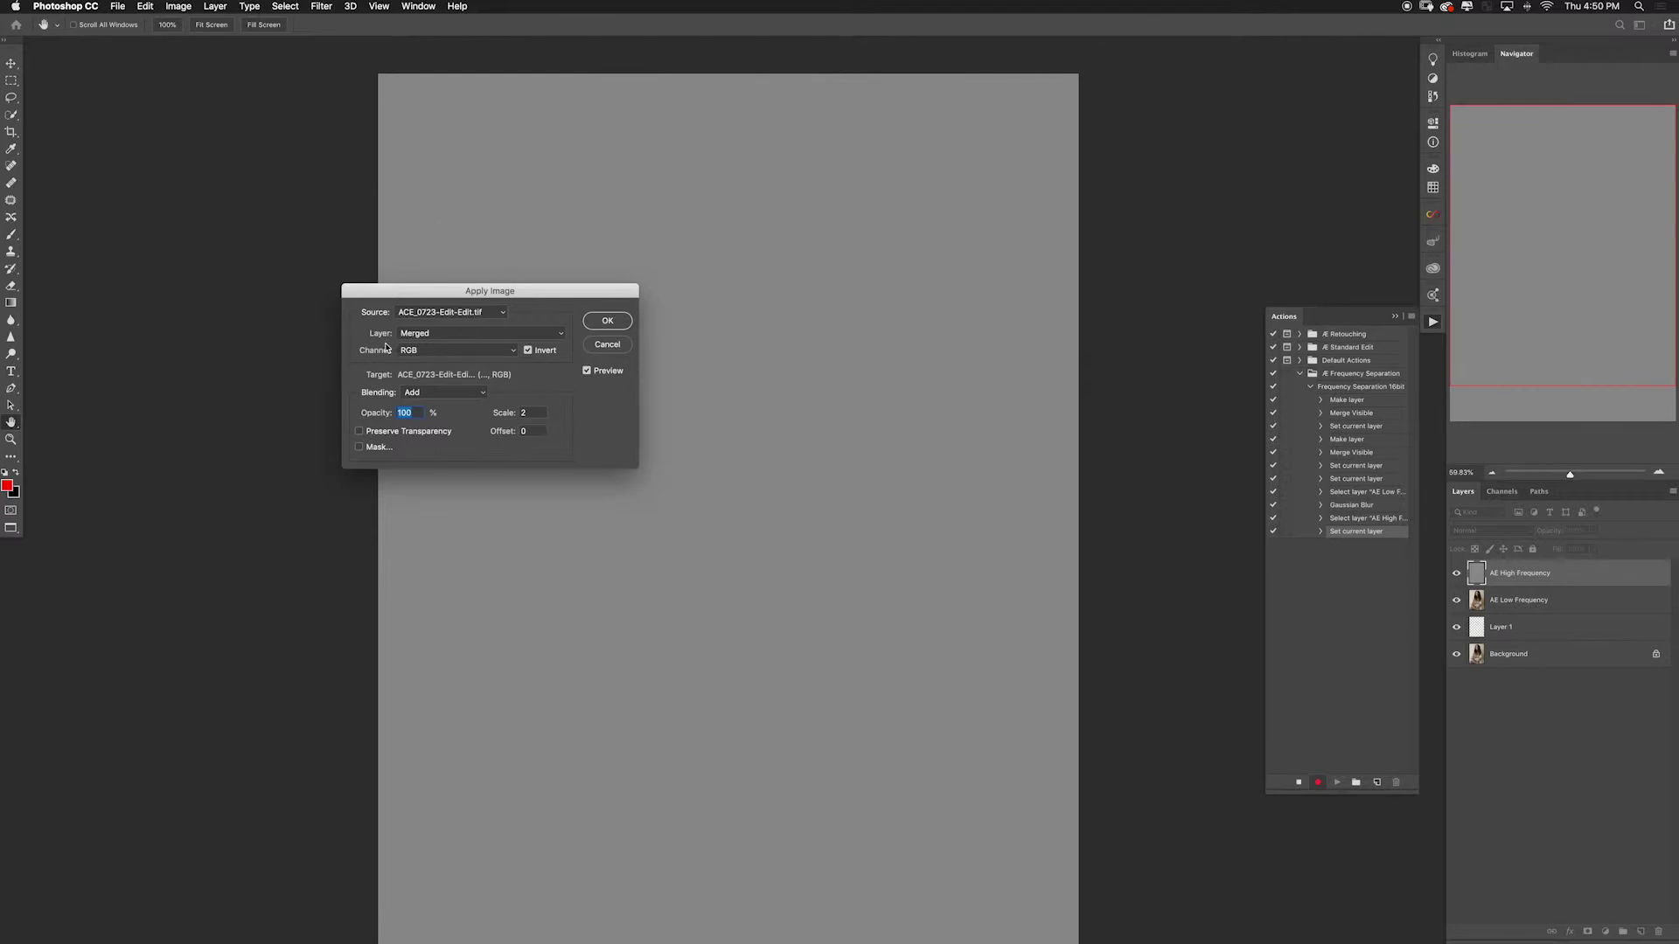
pyautogui.click(447, 334)
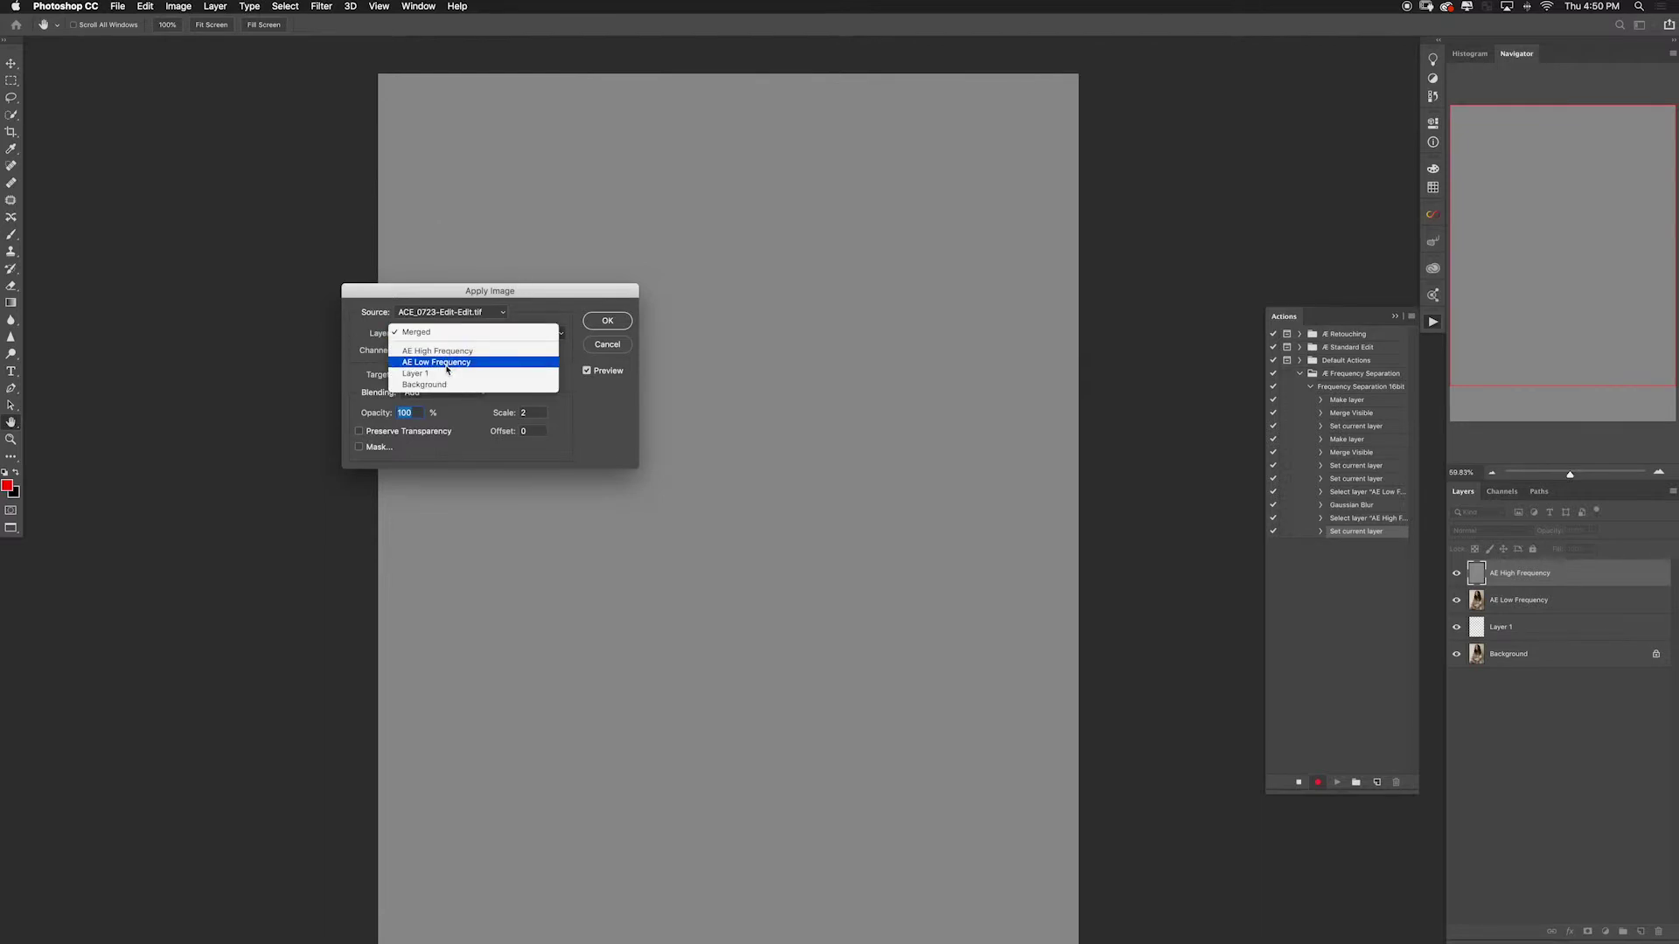
pyautogui.click(446, 364)
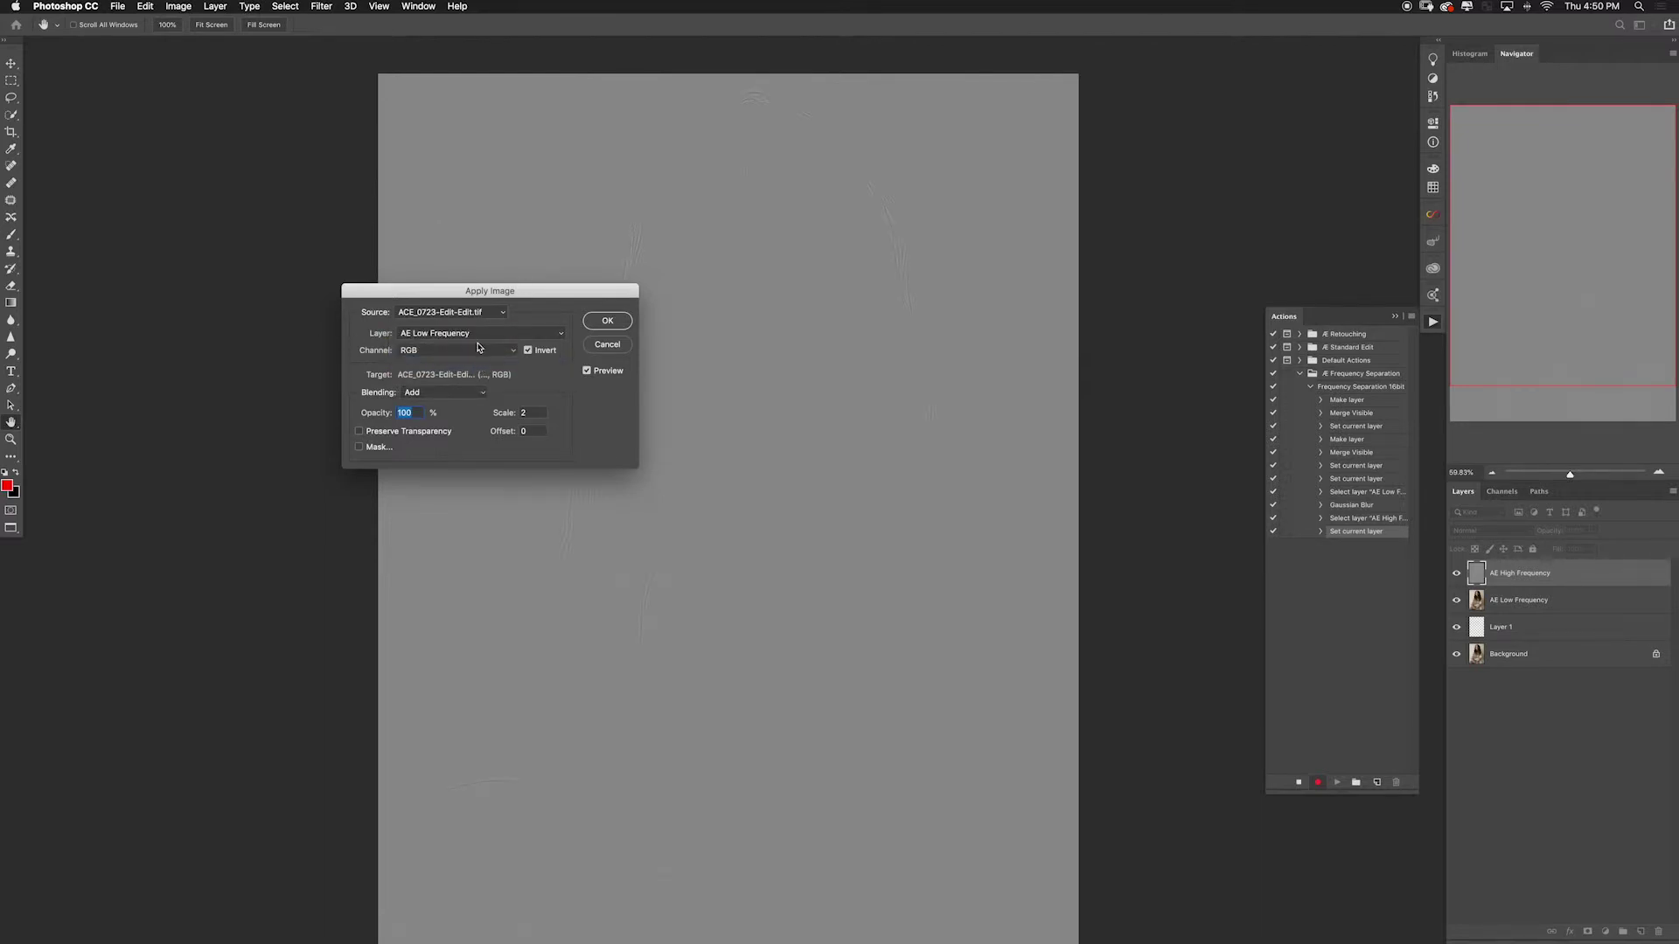
pyautogui.click(434, 394)
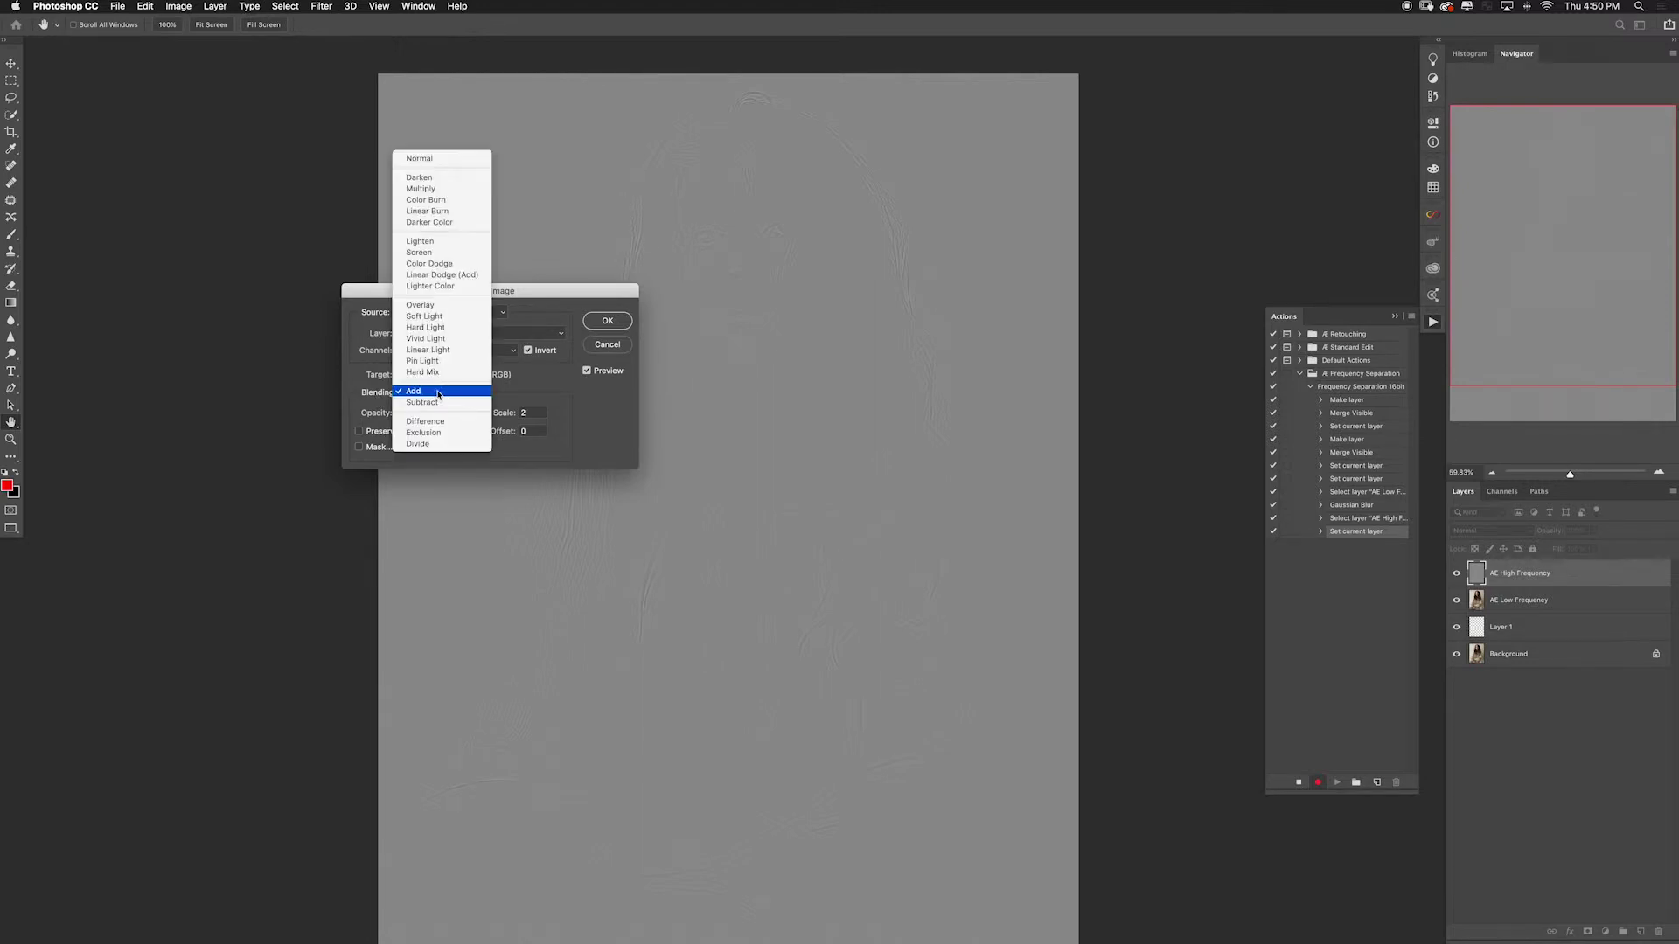
pyautogui.click(462, 396)
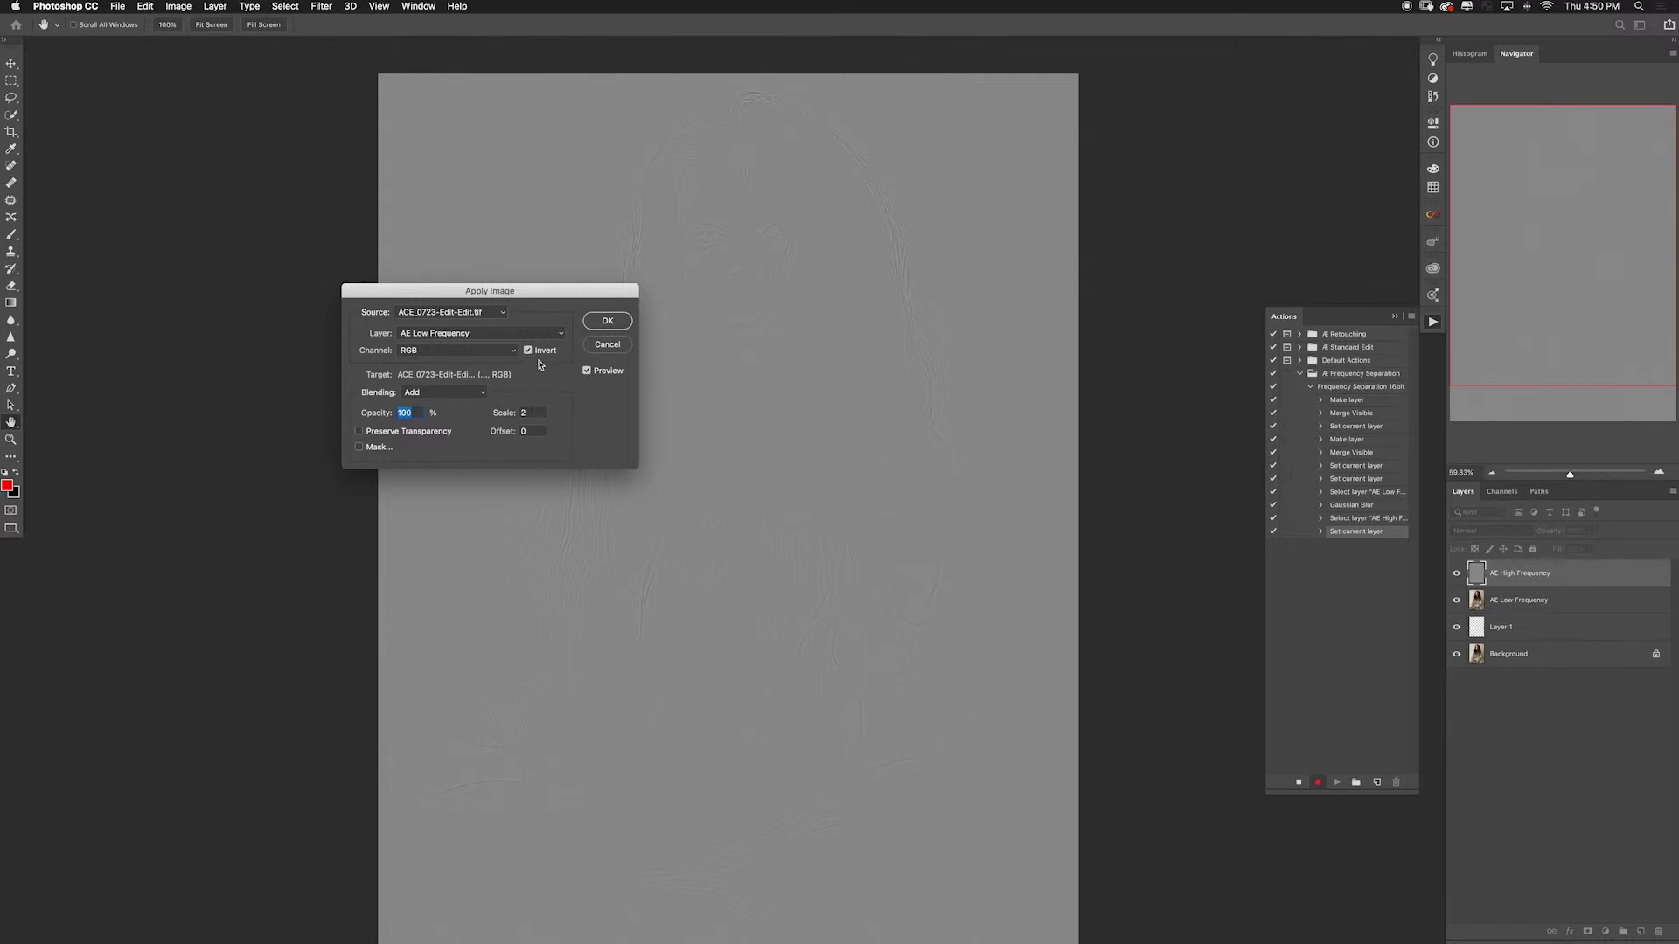
pyautogui.moveTo(592, 297); pyautogui.dragTo(490, 331)
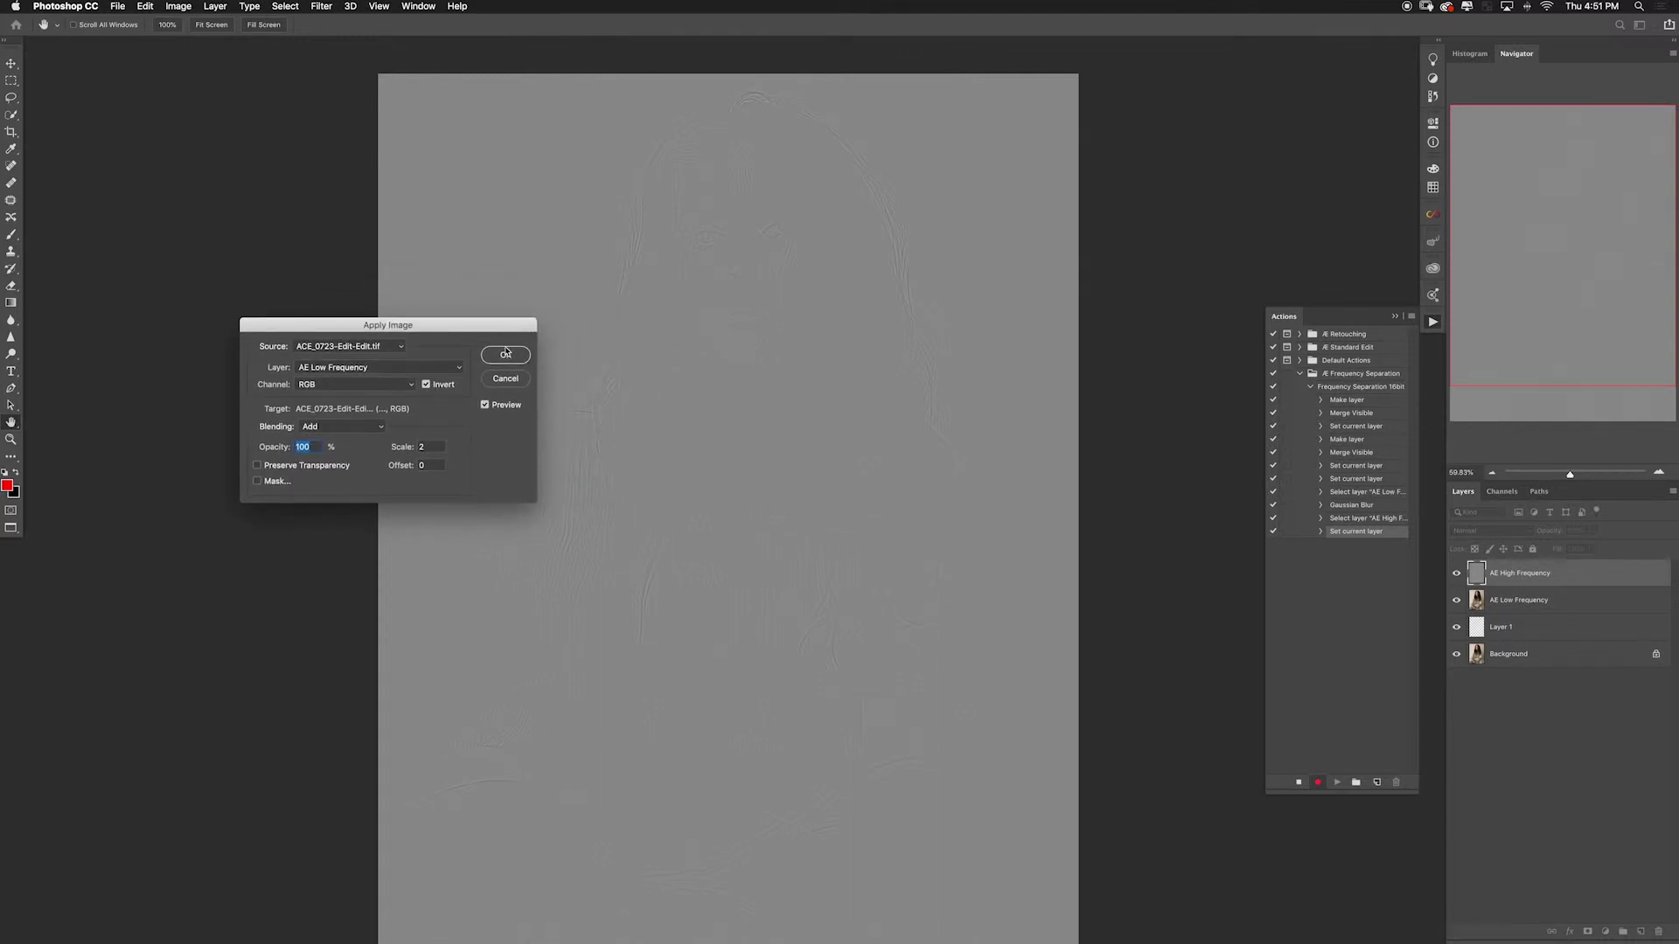
pyautogui.click(515, 366)
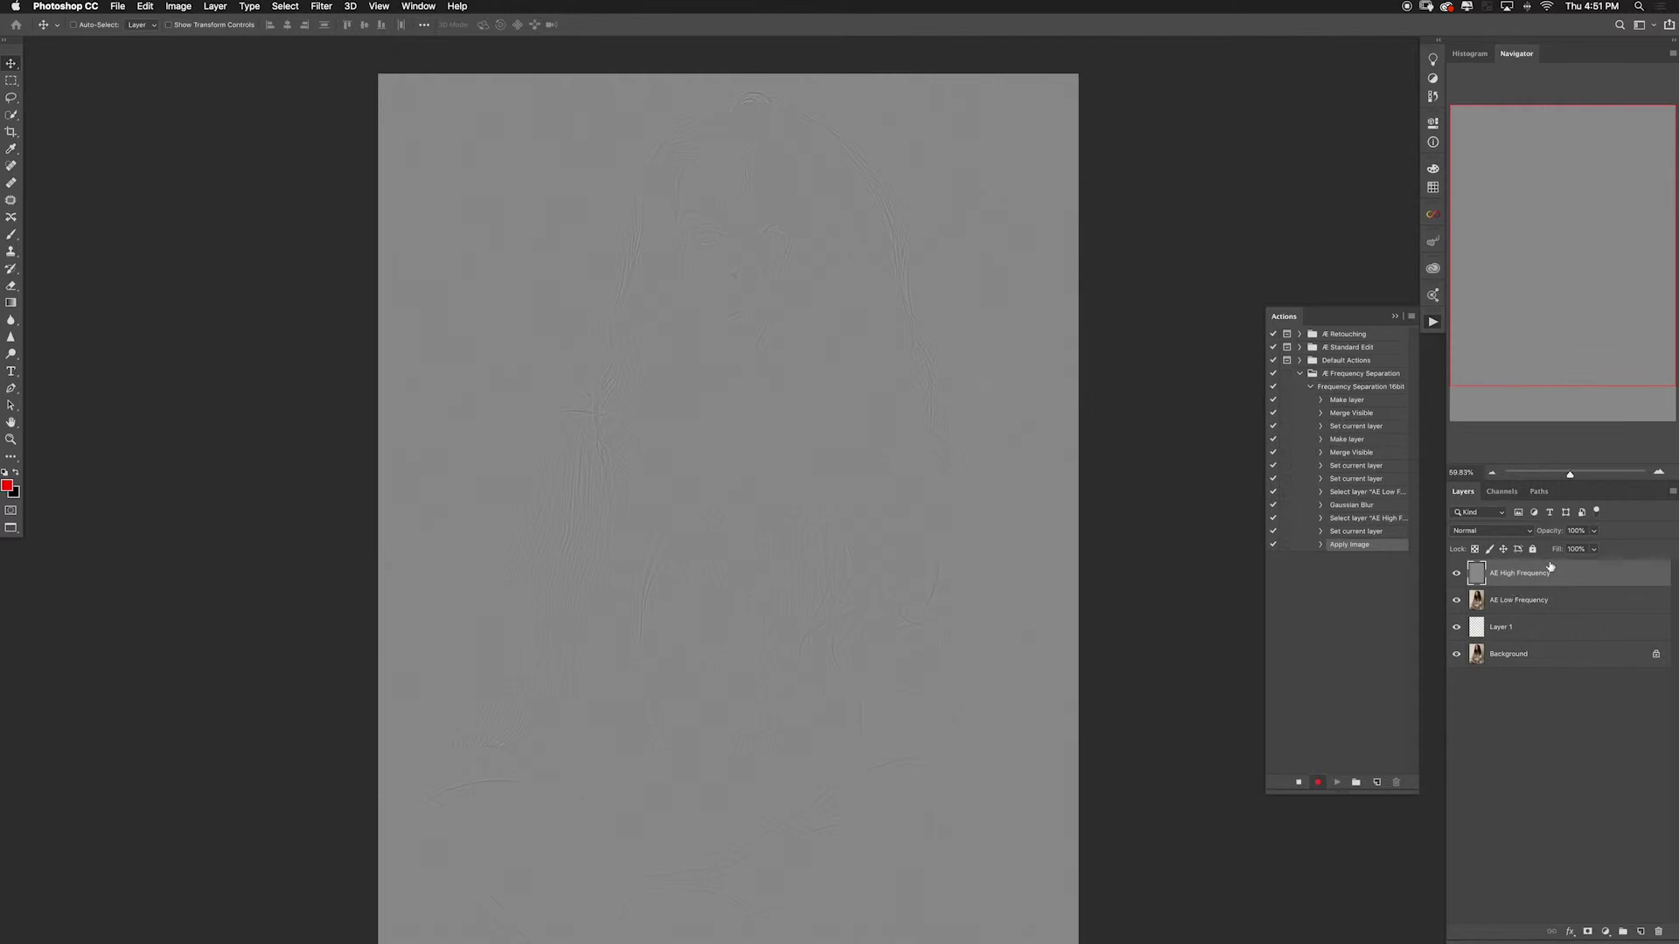
# Step: Set AE High Frequency to Linear Light blending and add AE Low Frequency to the selection
pyautogui.click(1496, 531)
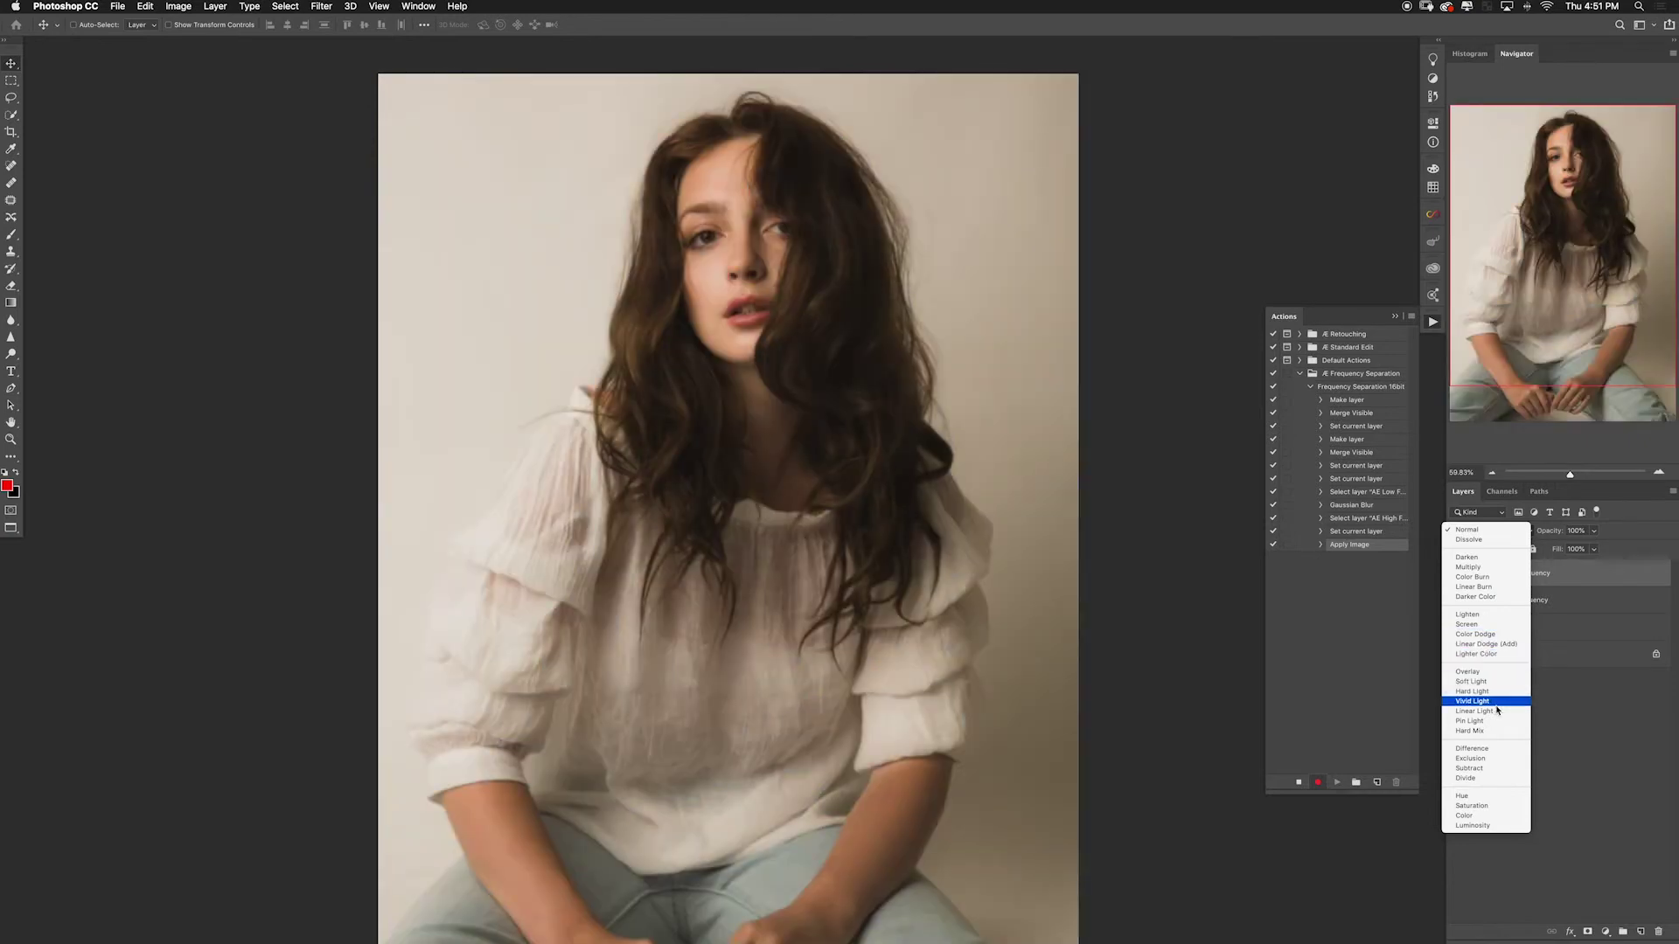
pyautogui.click(1498, 711)
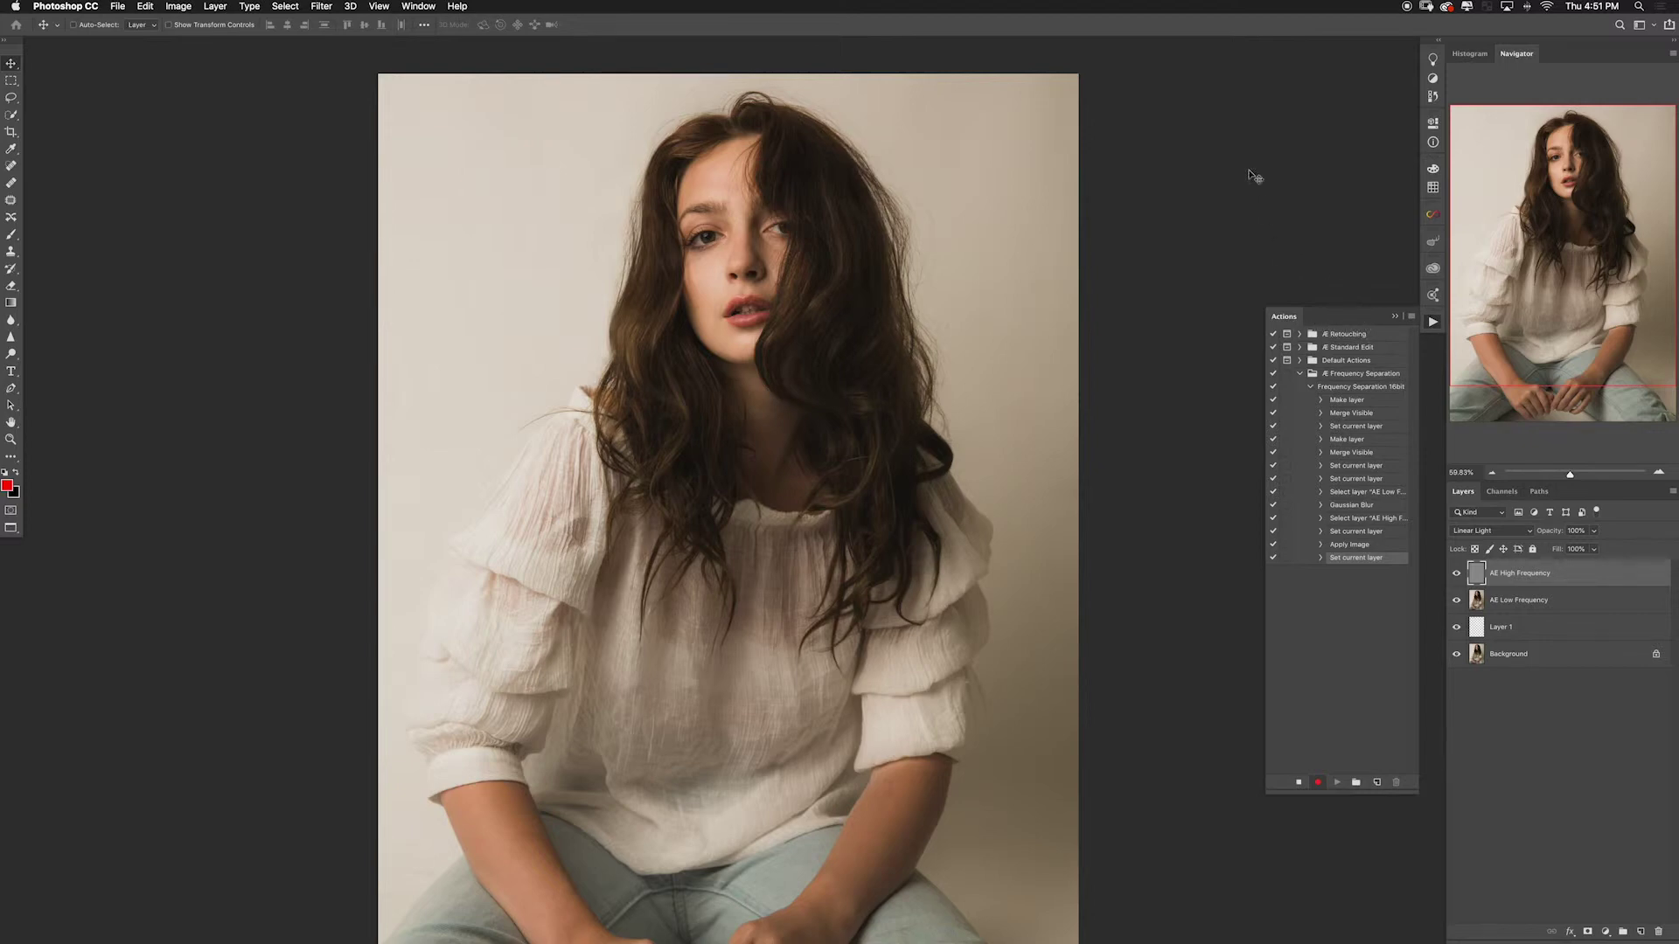
pyautogui.keyDown('shift'); pyautogui.click(1587, 606); pyautogui.keyUp('shift')
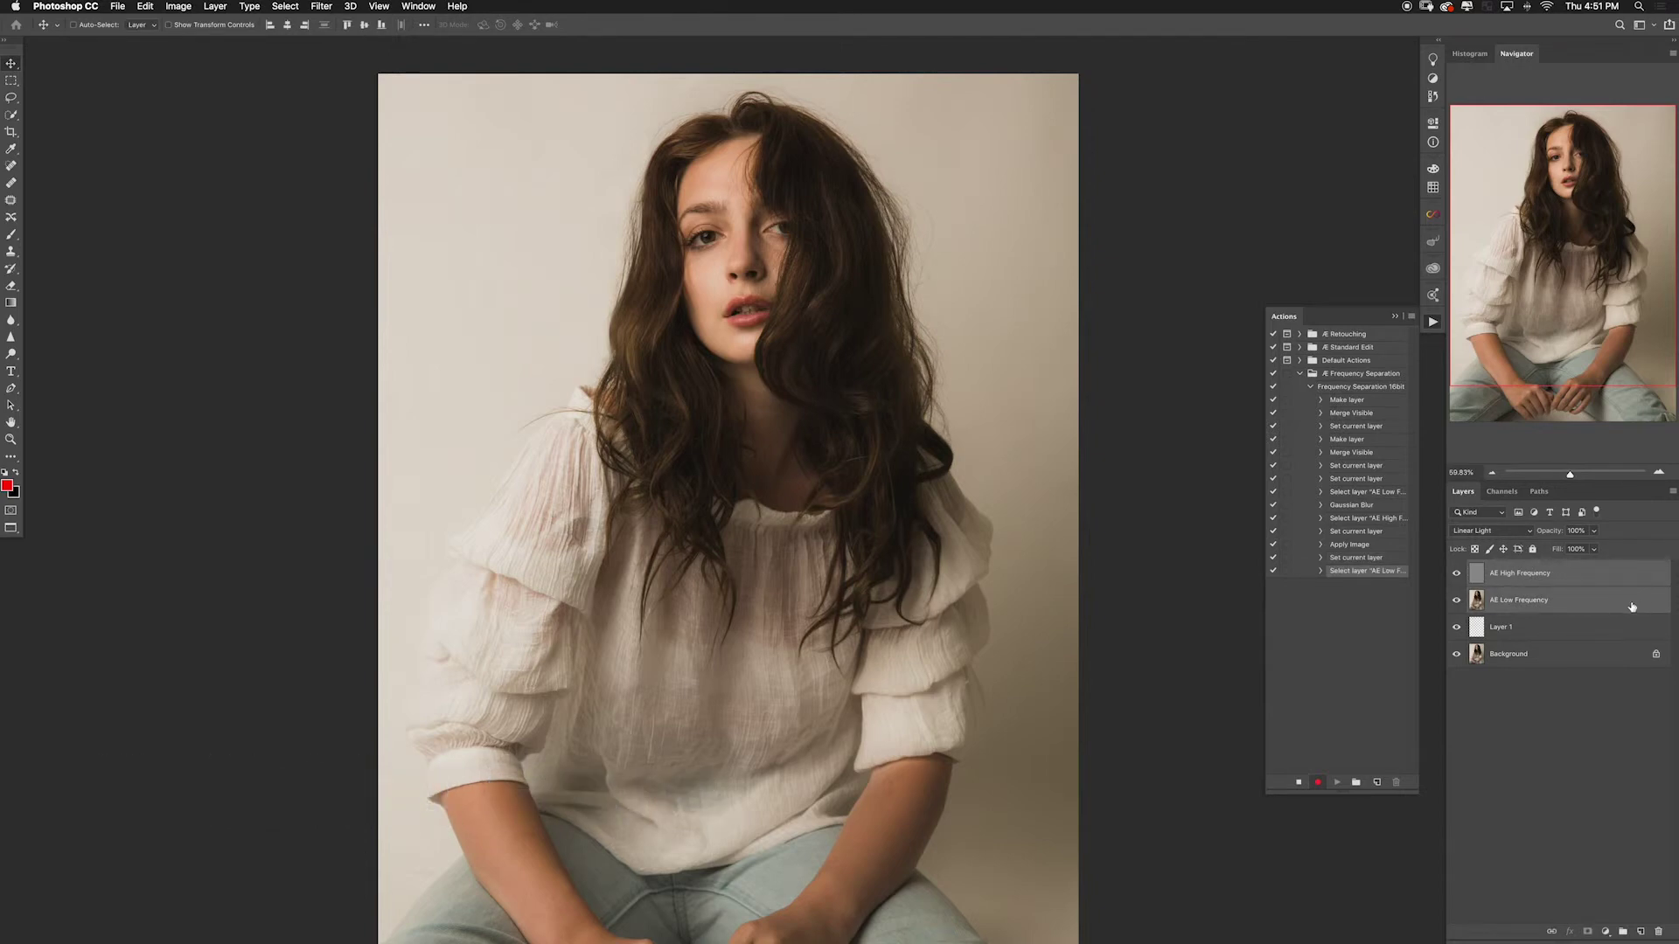
# Step: Group both frequency layers and name the group 'Frequency Separation 16bit'
pyautogui.press('super+g')
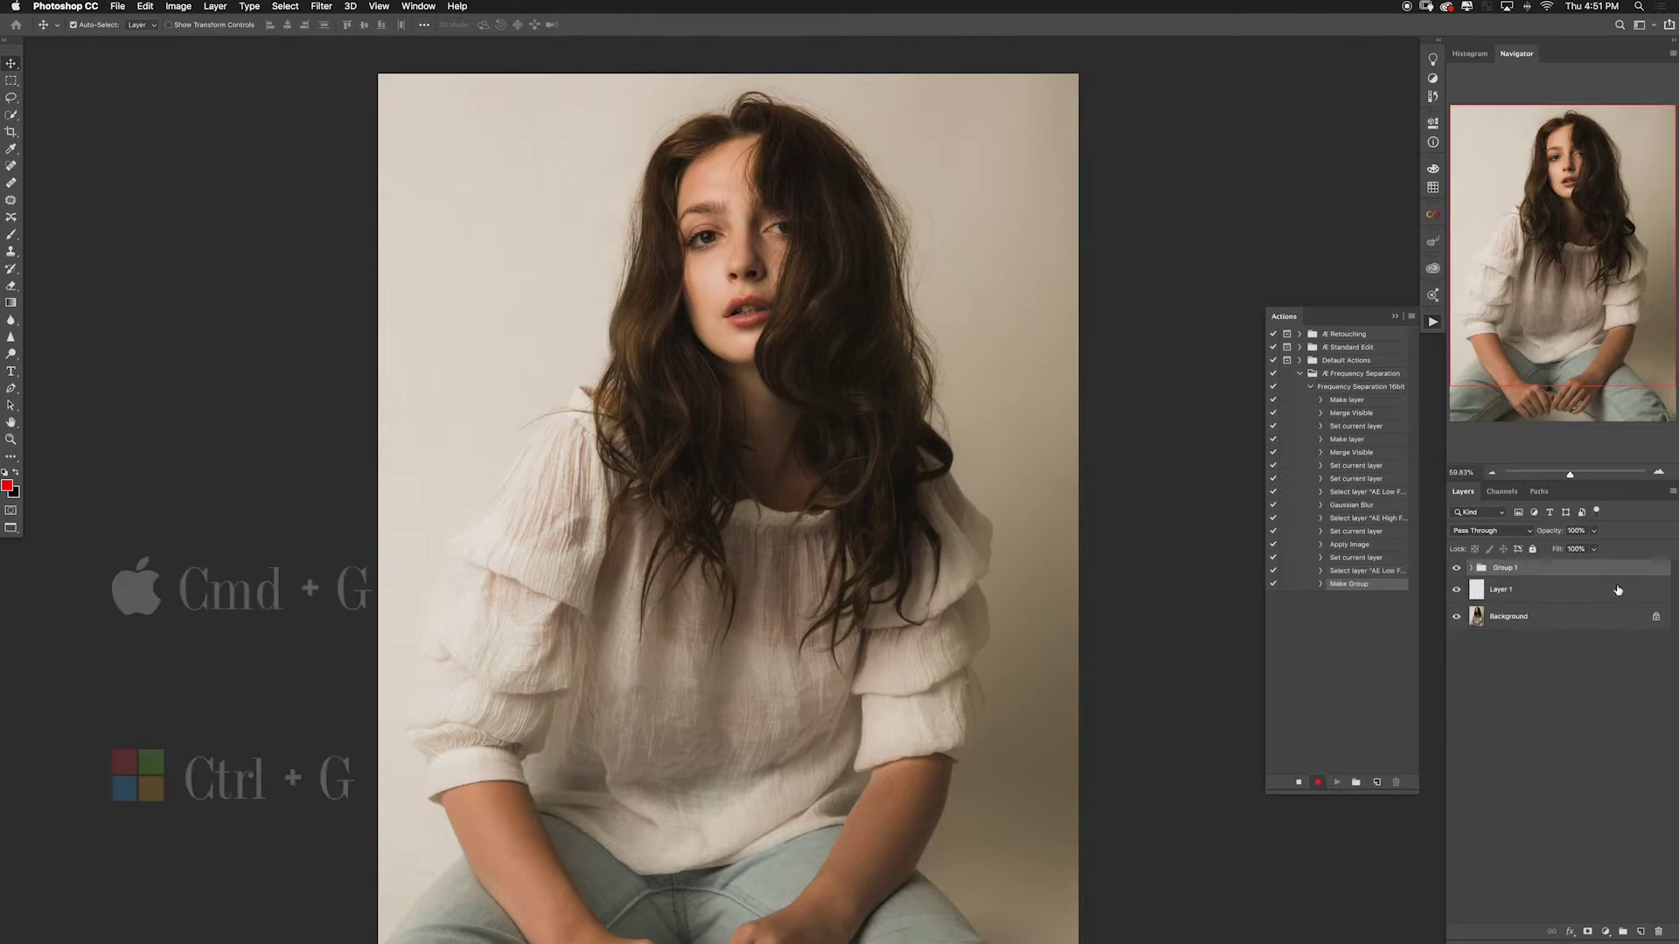
pyautogui.doubleClick(1515, 571)
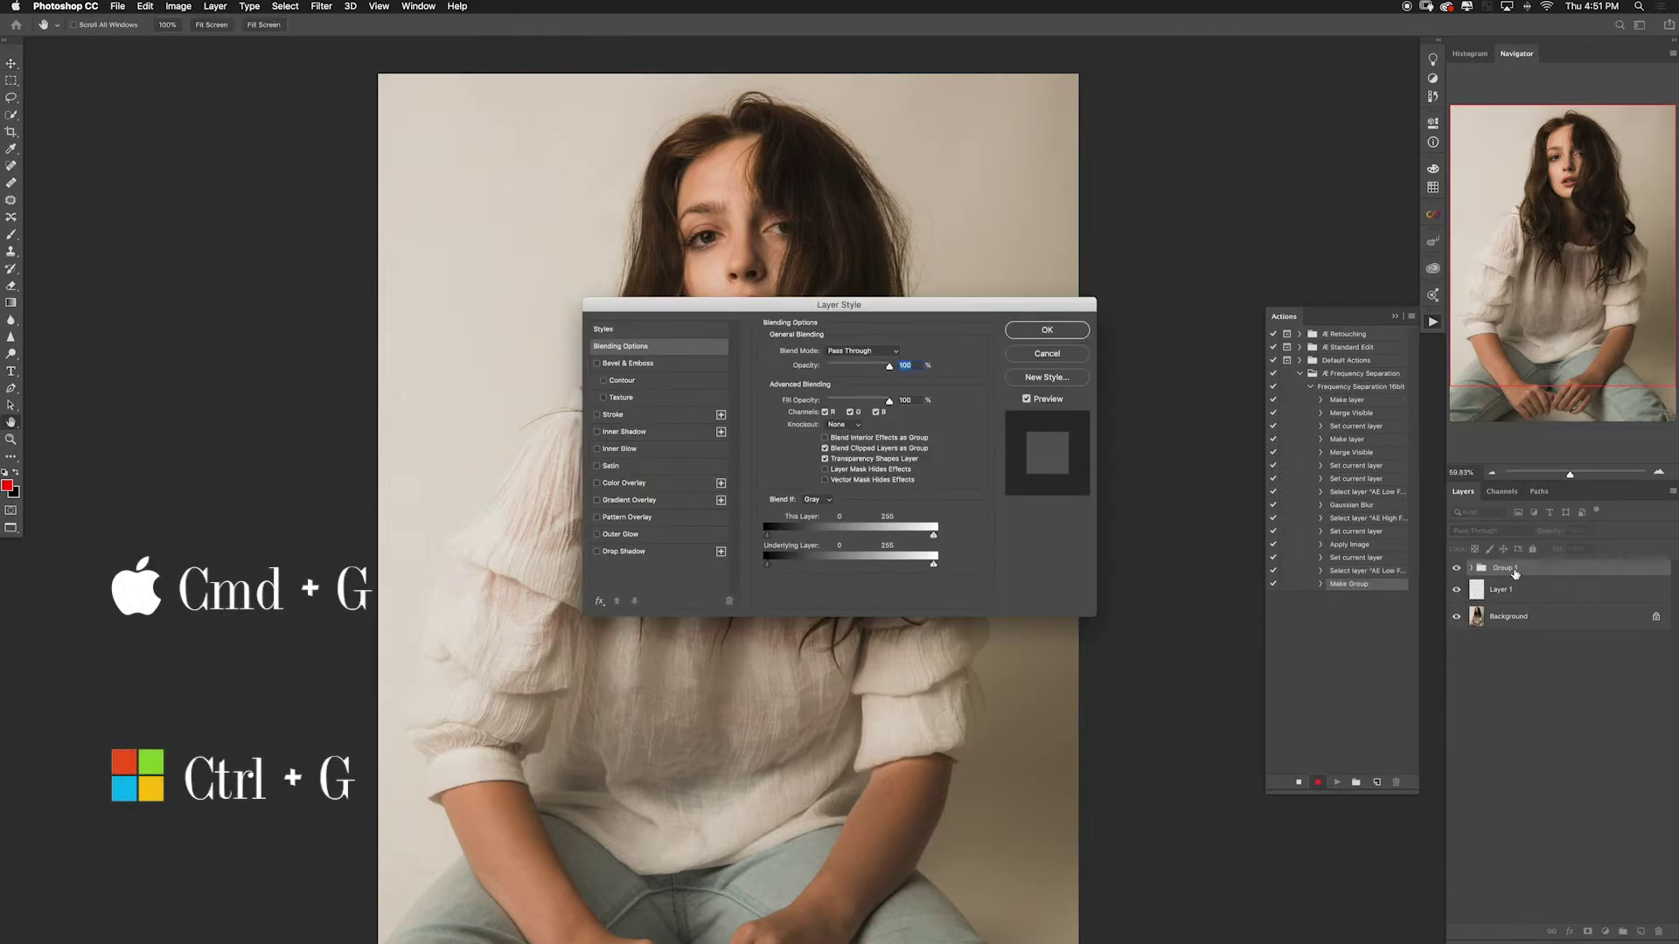
pyautogui.press('Escape')
pyautogui.write('Frequency Separation')
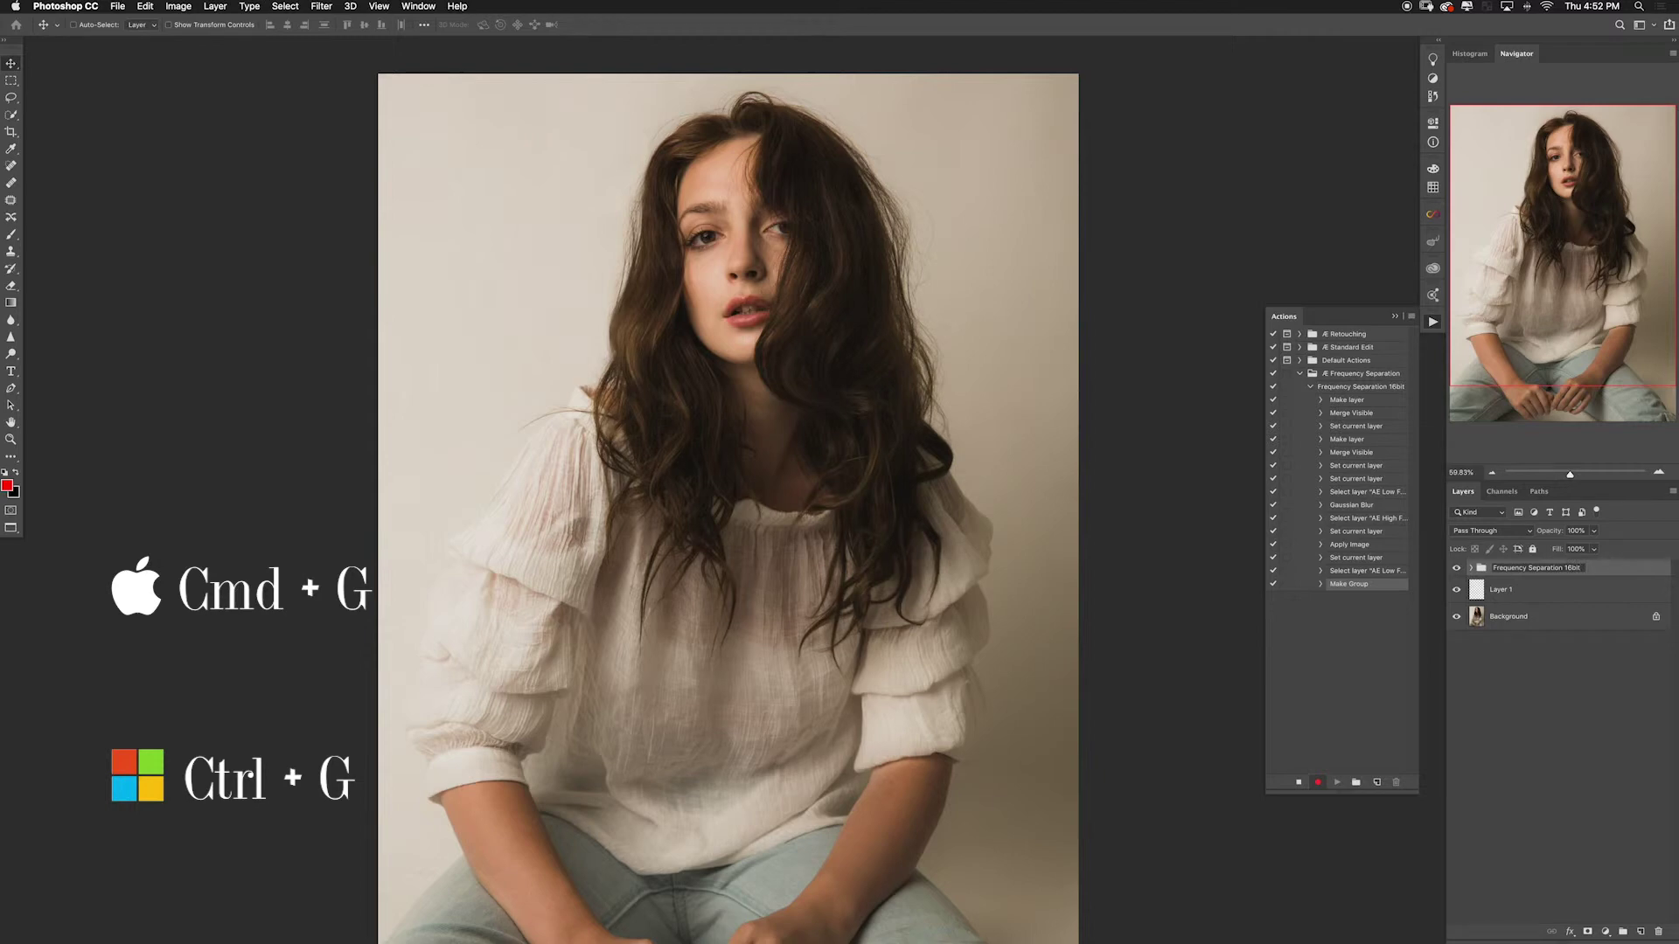
pyautogui.press('Return')
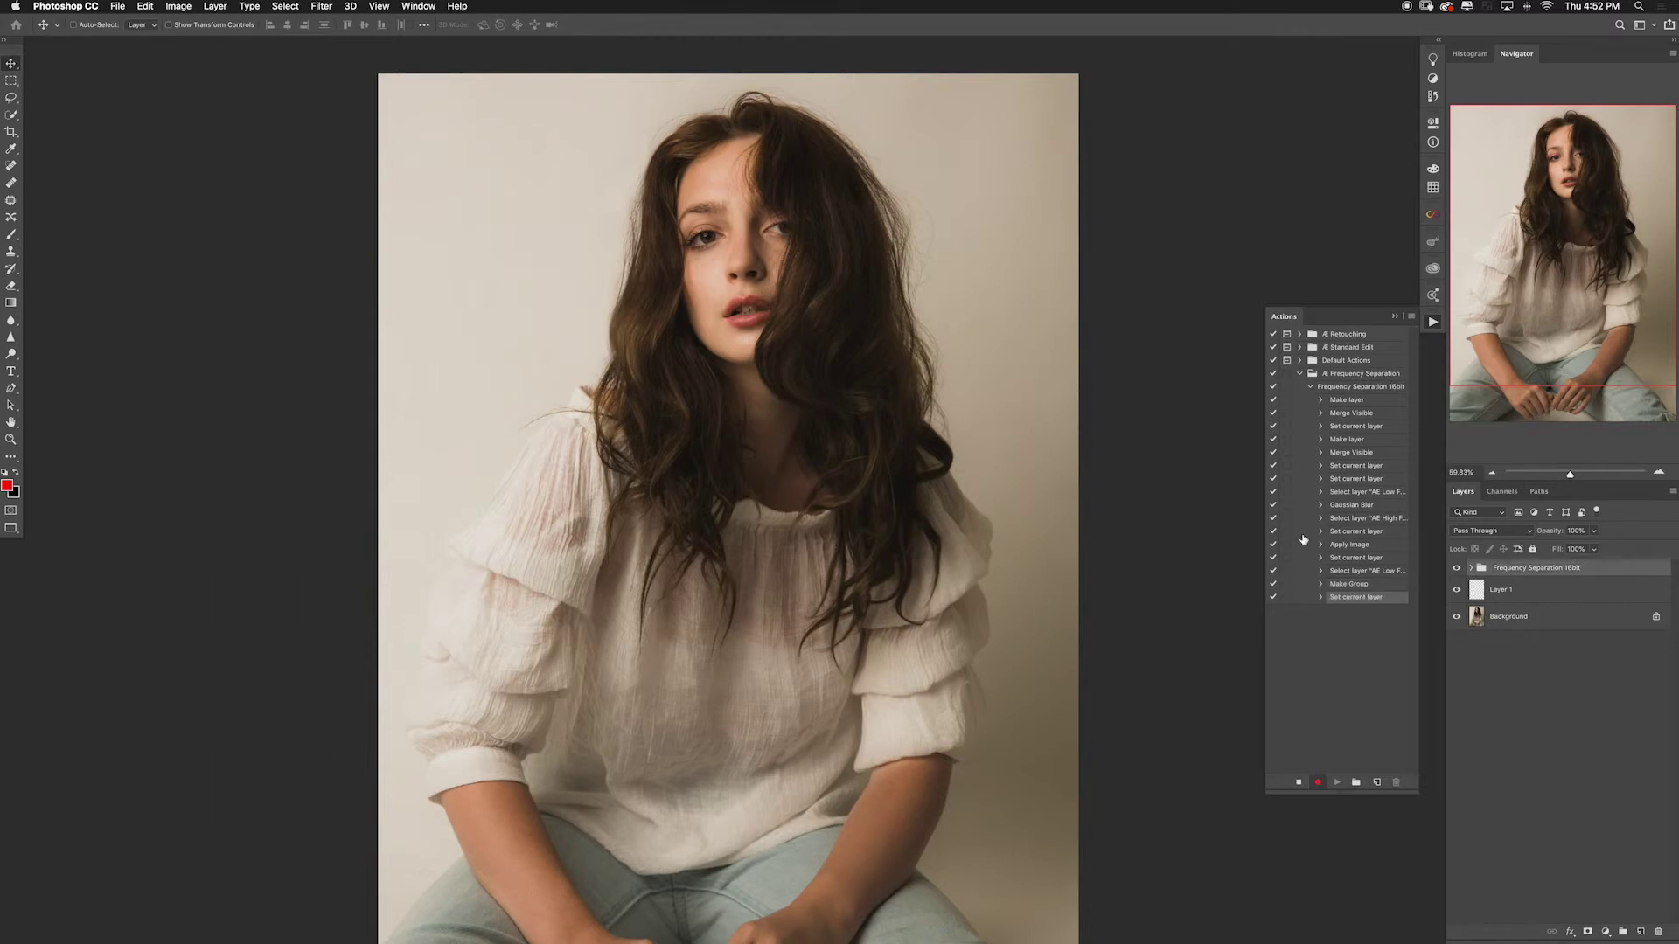
# Step: Stop recording on AE Low Frequency, make Gaussian Blur pause for input, and delete the group
pyautogui.click(1472, 568)
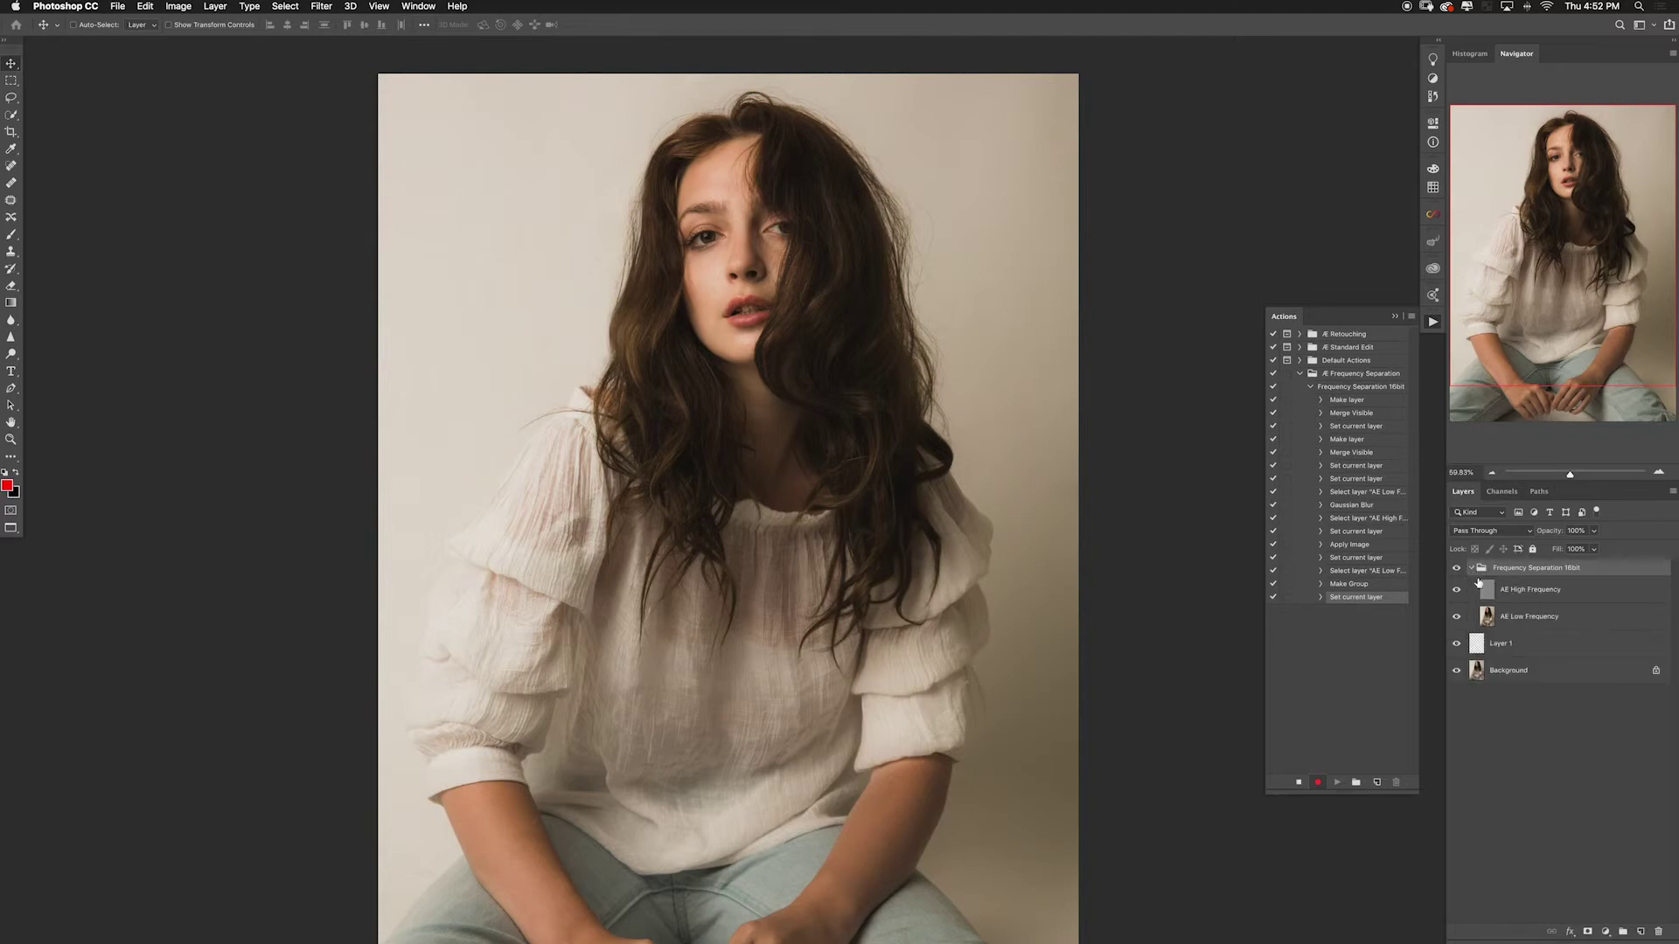
pyautogui.click(1553, 619)
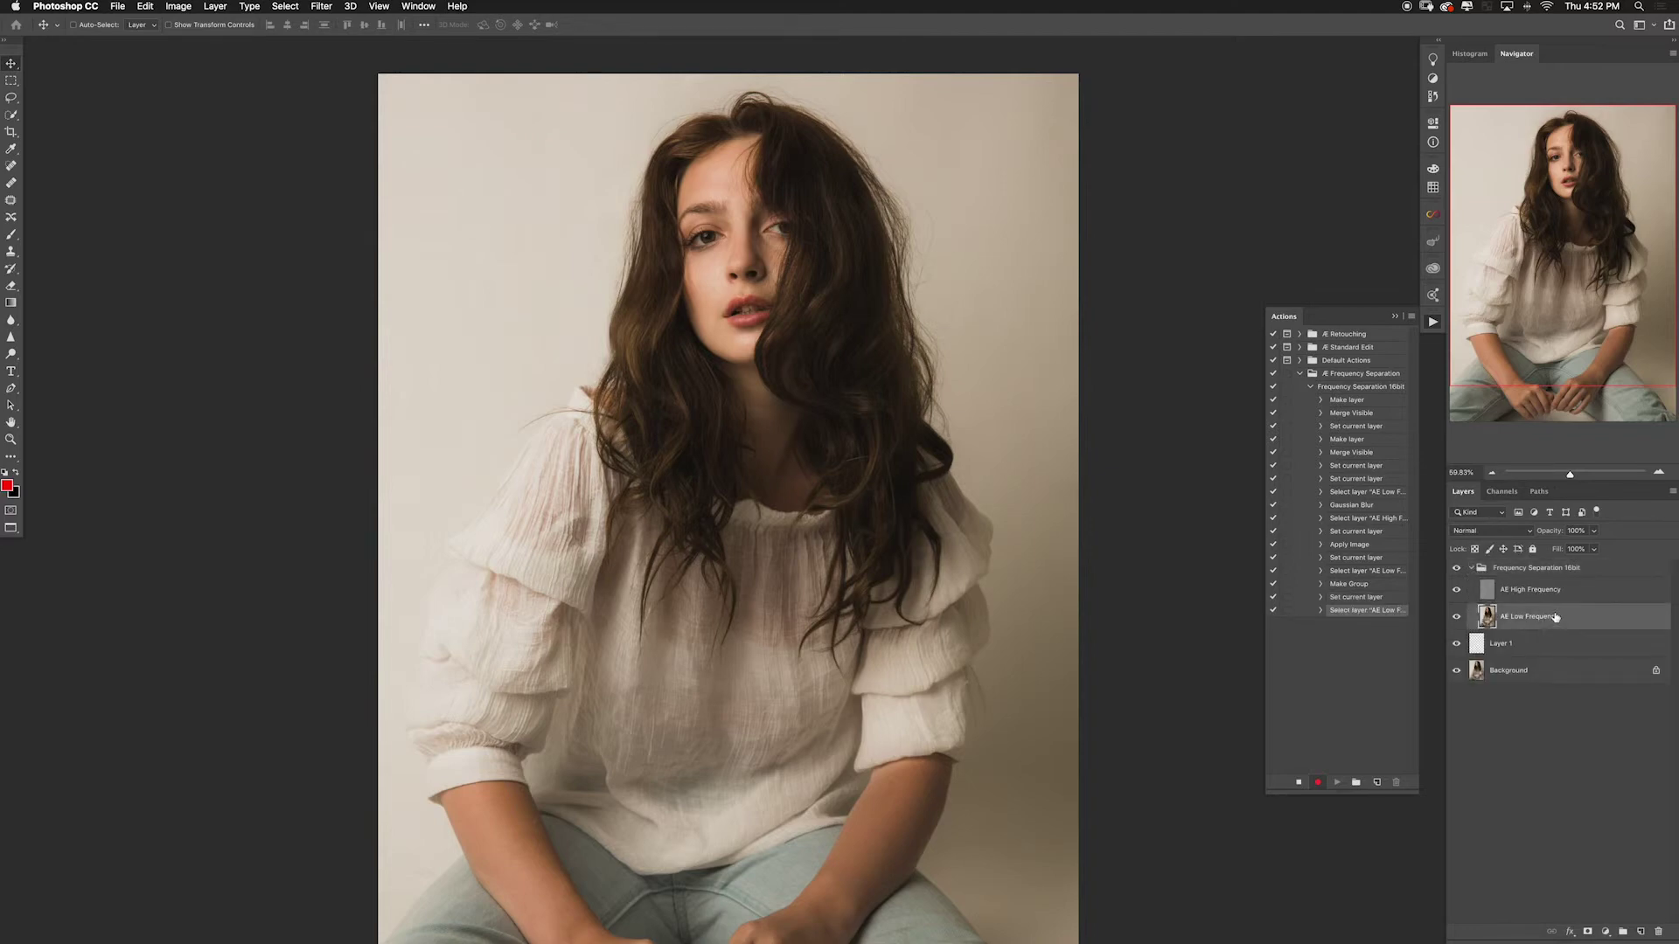
pyautogui.click(1299, 783)
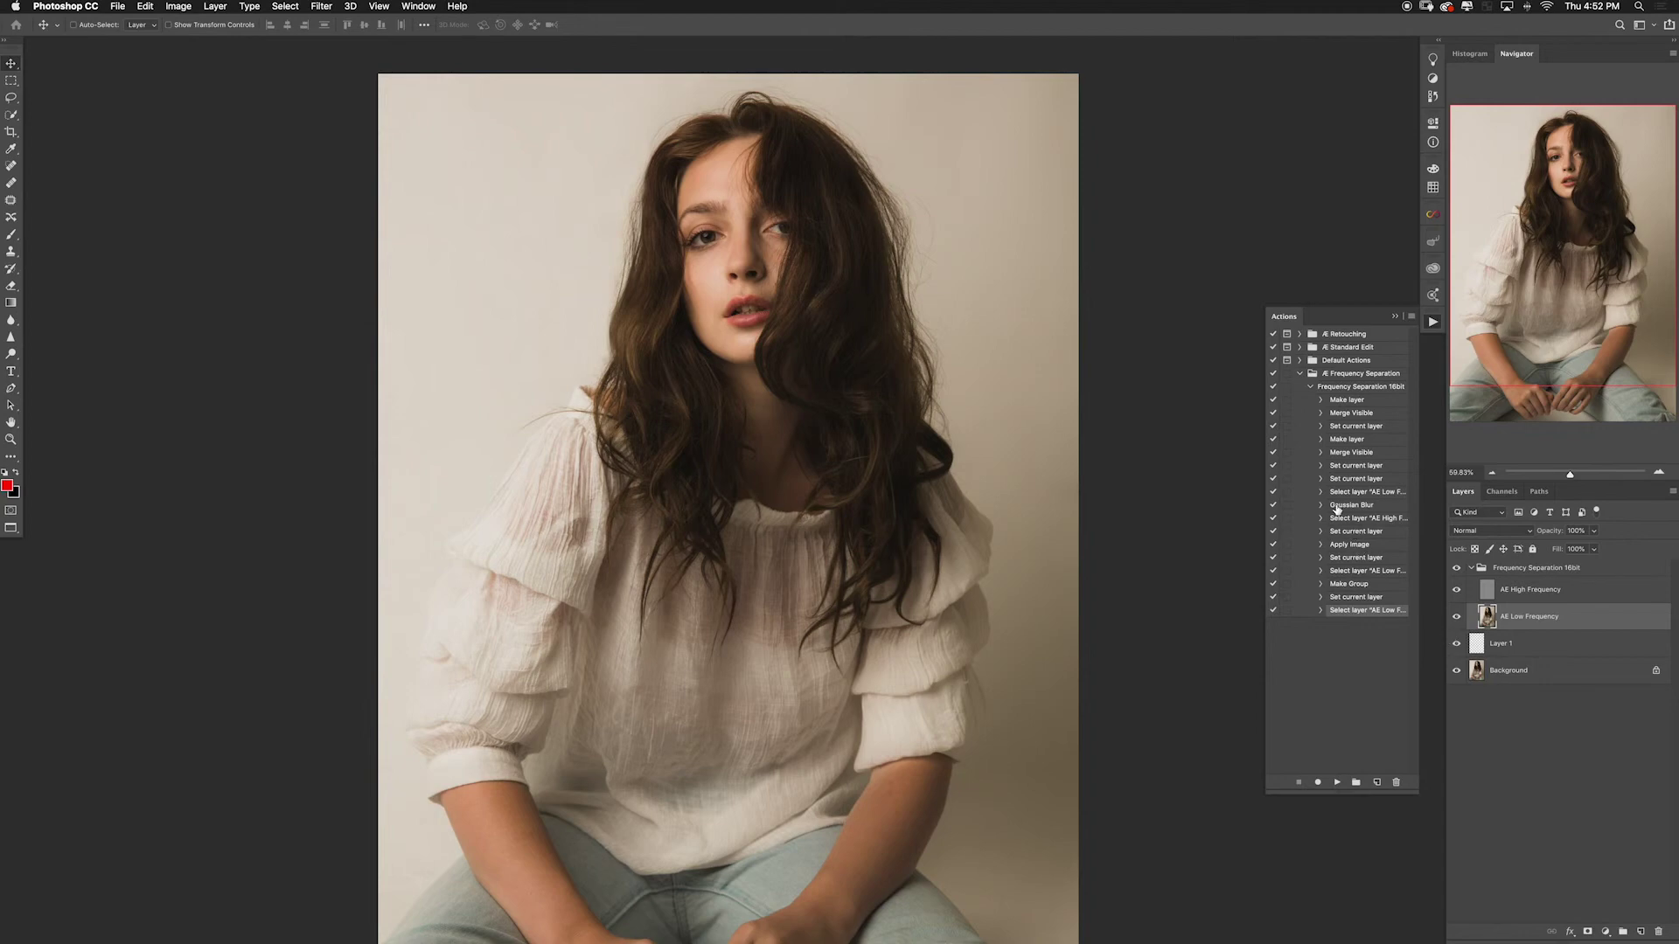
pyautogui.click(1288, 506)
pyautogui.press('F12')
# Step: Replay the Frequency Separation 16bit action, setting the paused Gaussian Blur radius to 9.3 pixels
pyautogui.click(1346, 390)
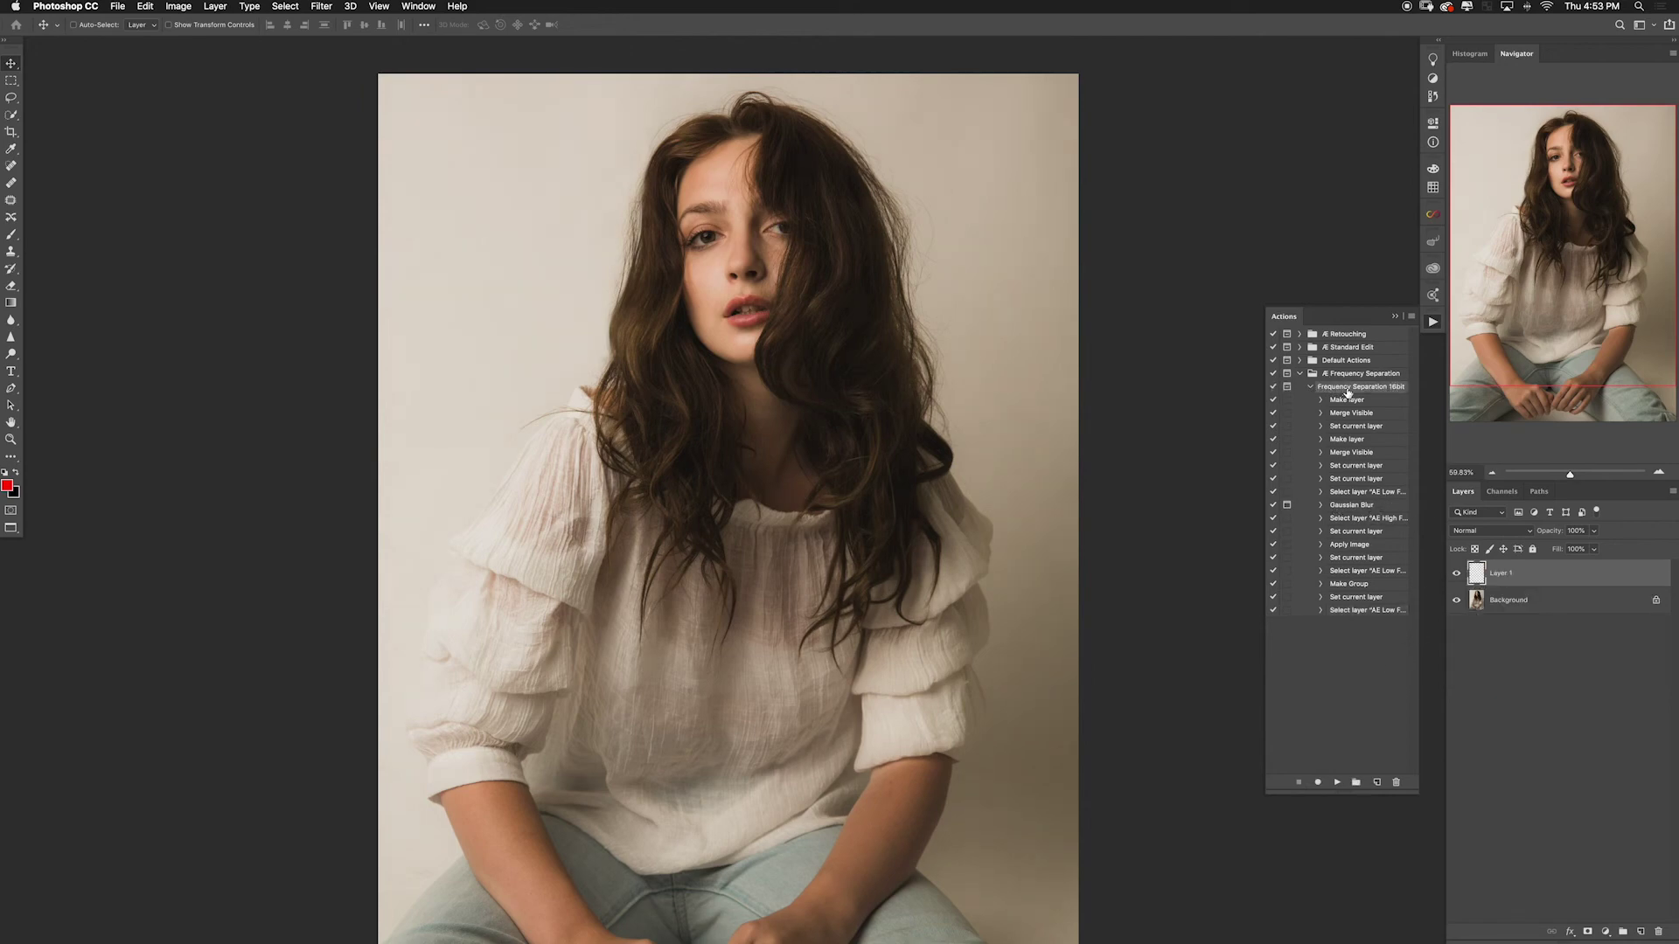
pyautogui.click(1338, 781)
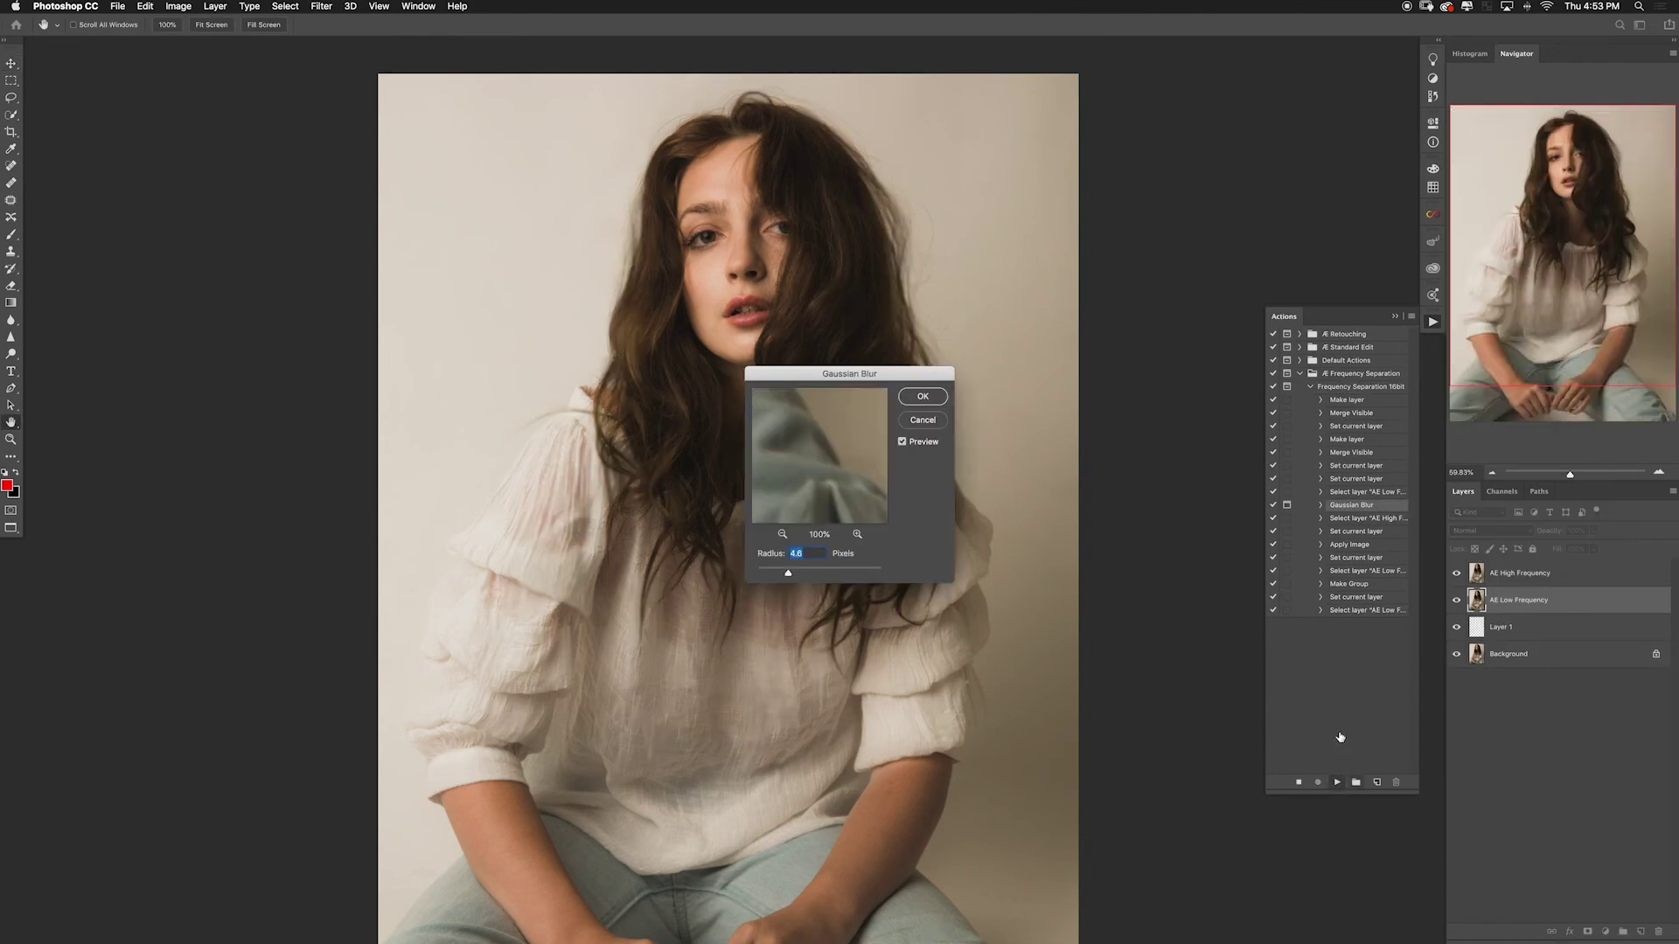
pyautogui.moveTo(793, 415); pyautogui.dragTo(821, 443)
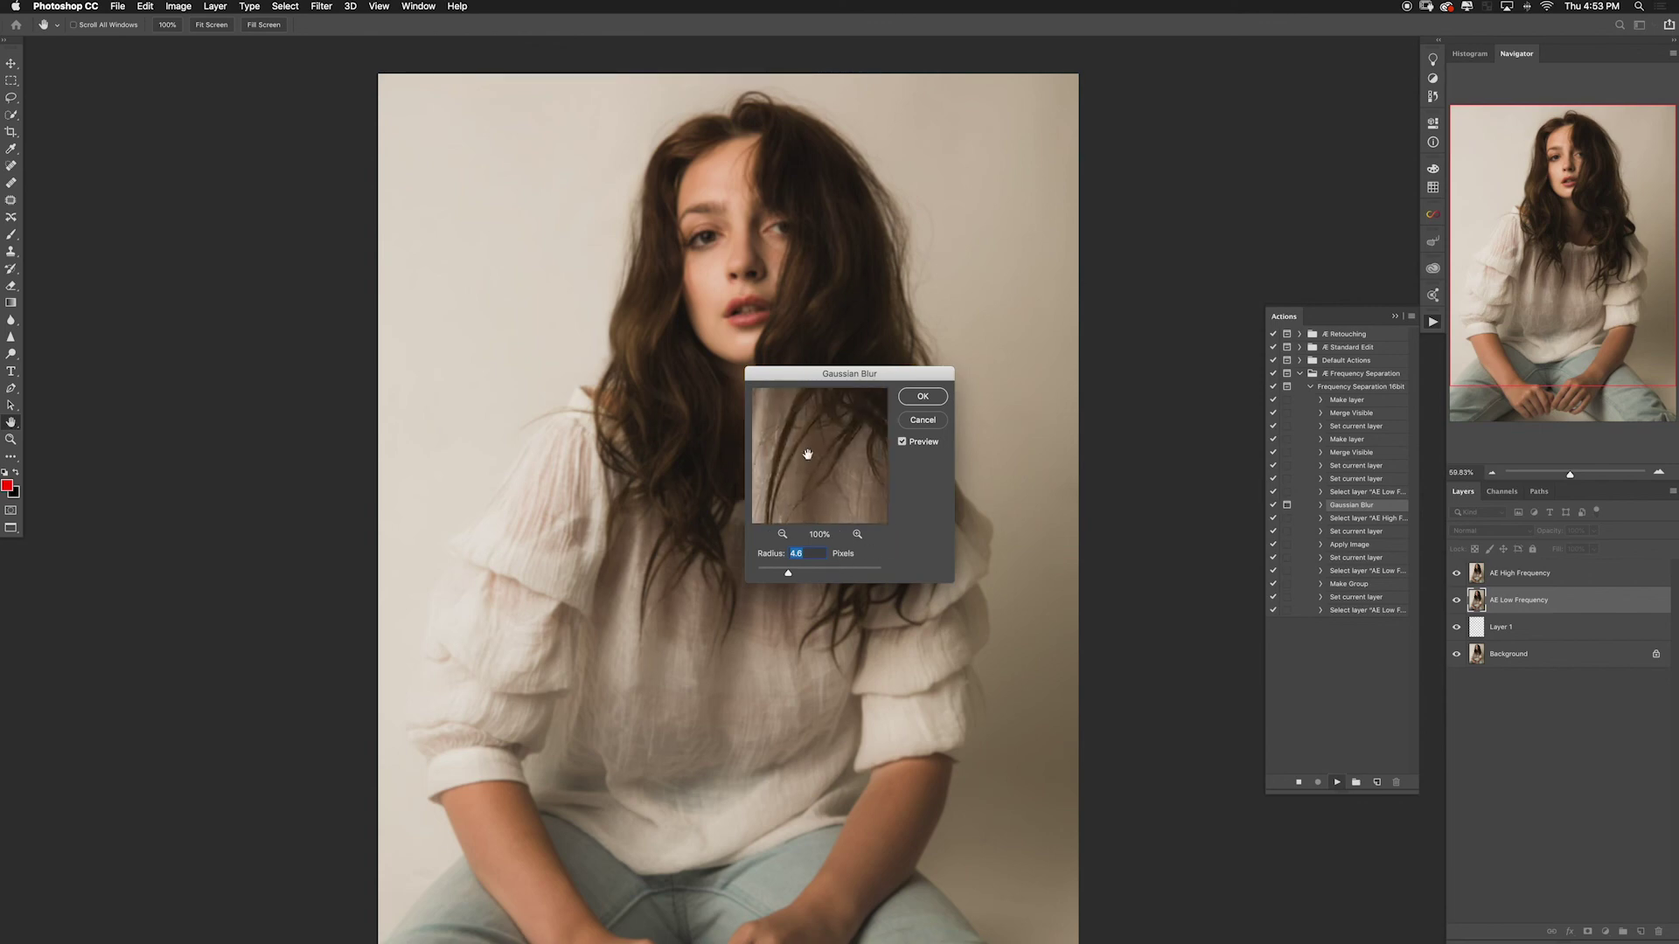
pyautogui.moveTo(788, 573); pyautogui.dragTo(806, 575)
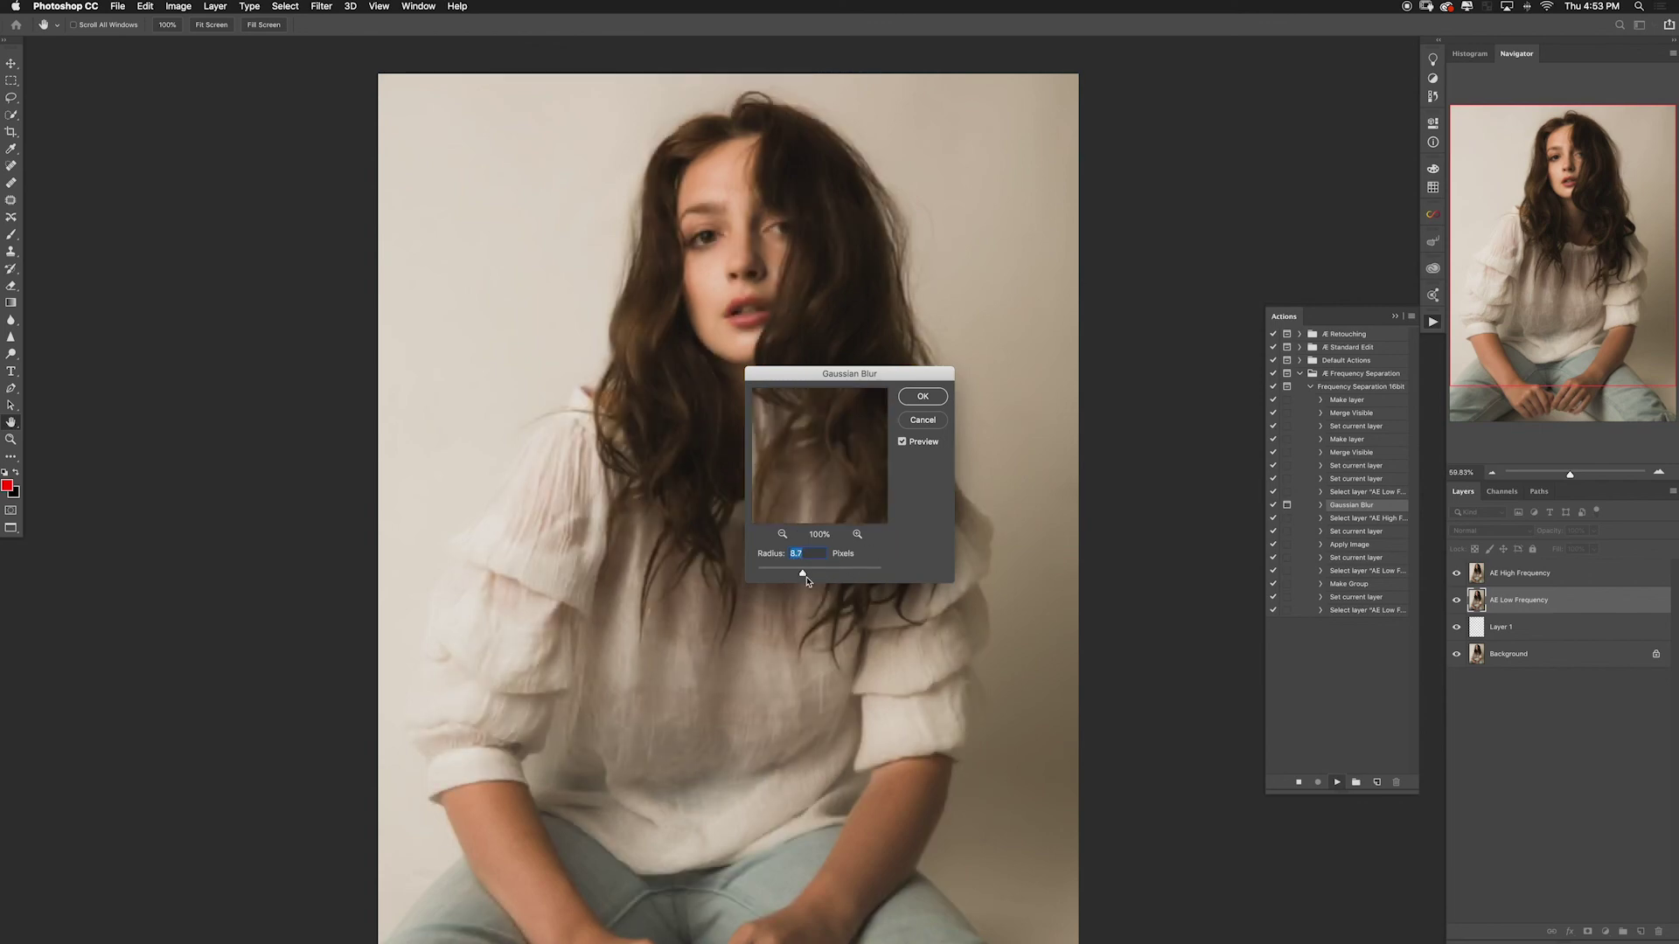
pyautogui.click(921, 397)
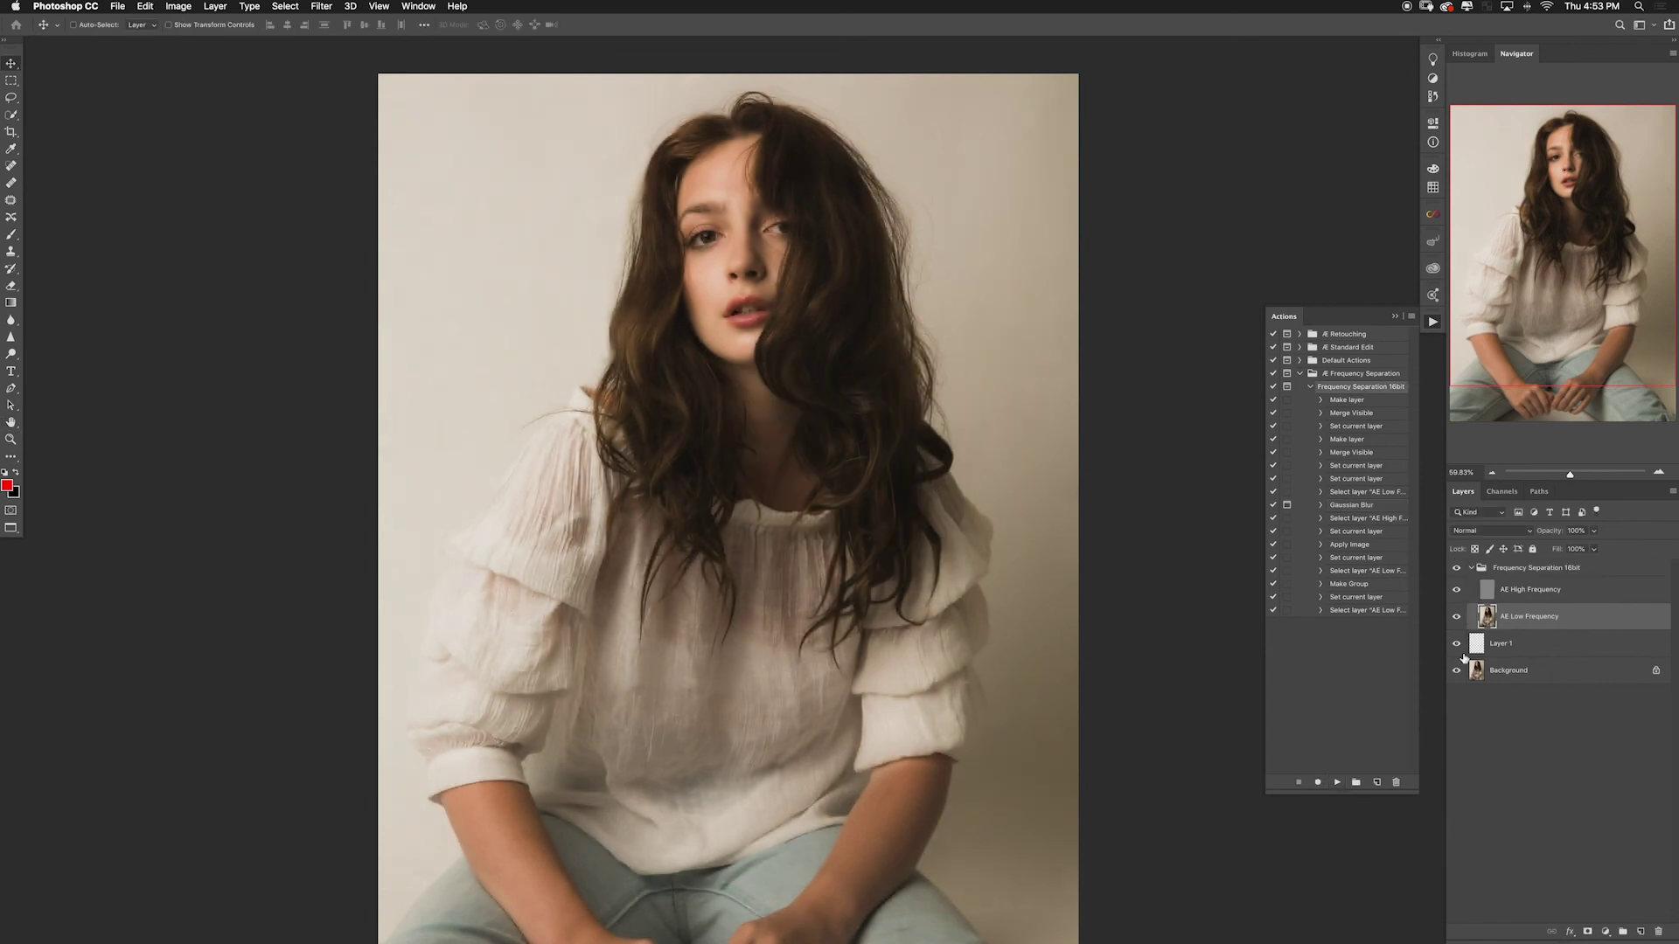